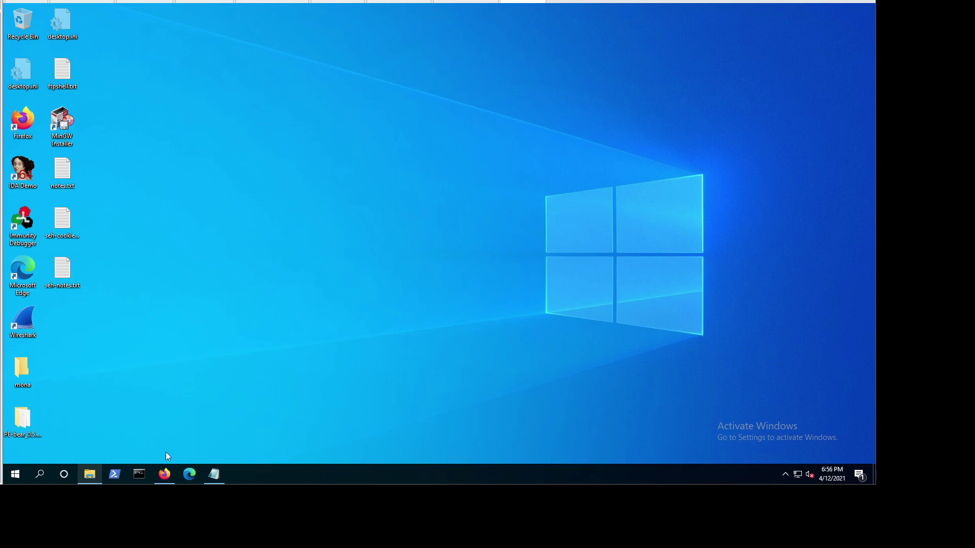
Step: Bring back the Firefox window showing the Gpg4win home page with the 3.1.15 download
left_click(164, 474)
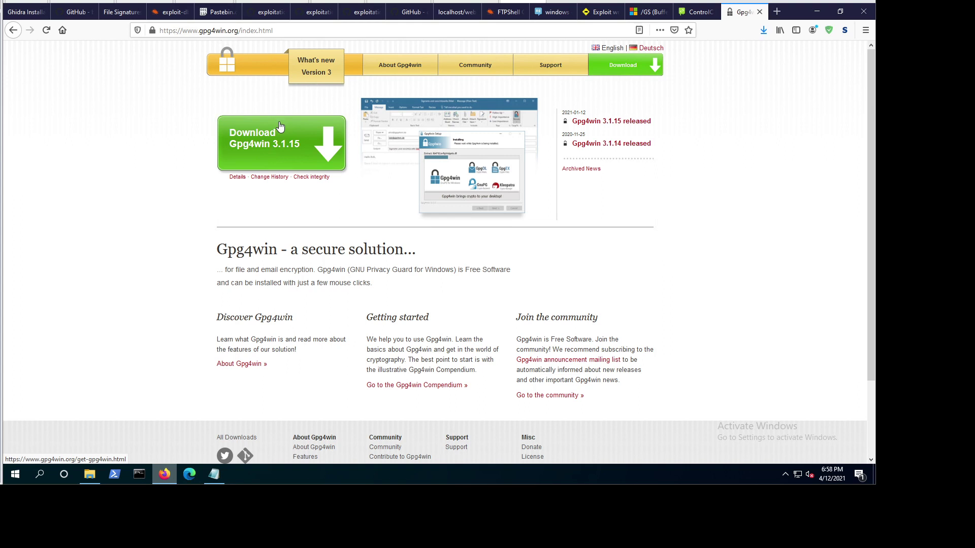
Step: Download gpg4win-3.1.15.exe with a $0 donation and save the file
left_click(287, 137)
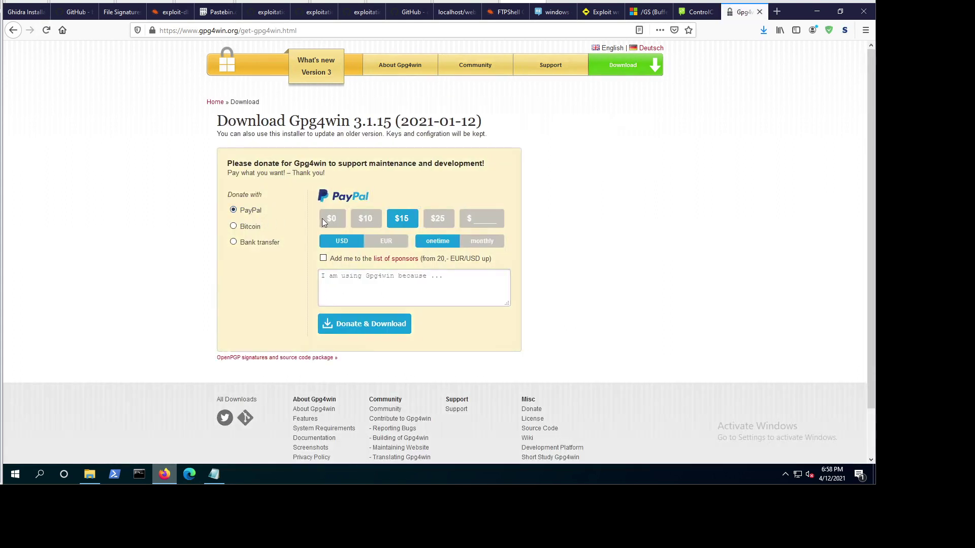
left_click(337, 222)
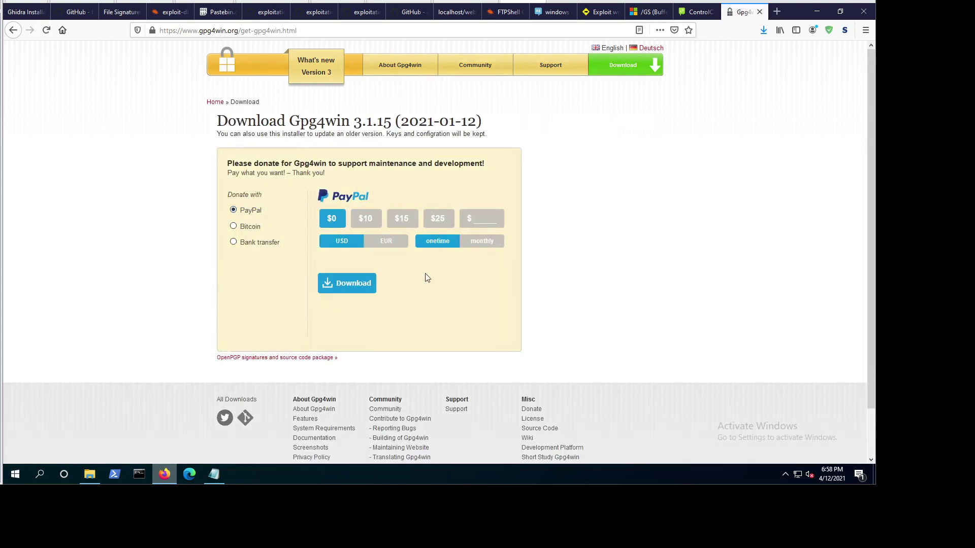
left_click(356, 287)
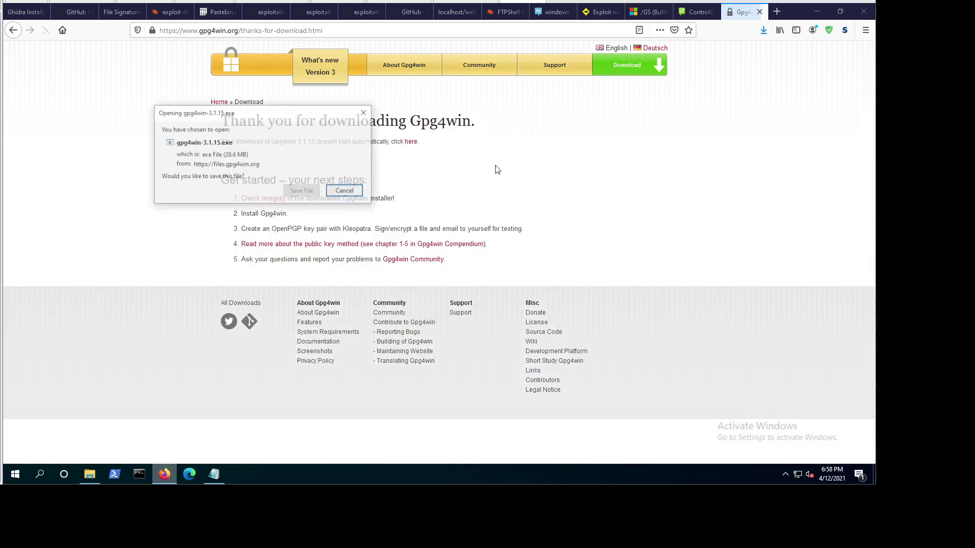
left_click(297, 191)
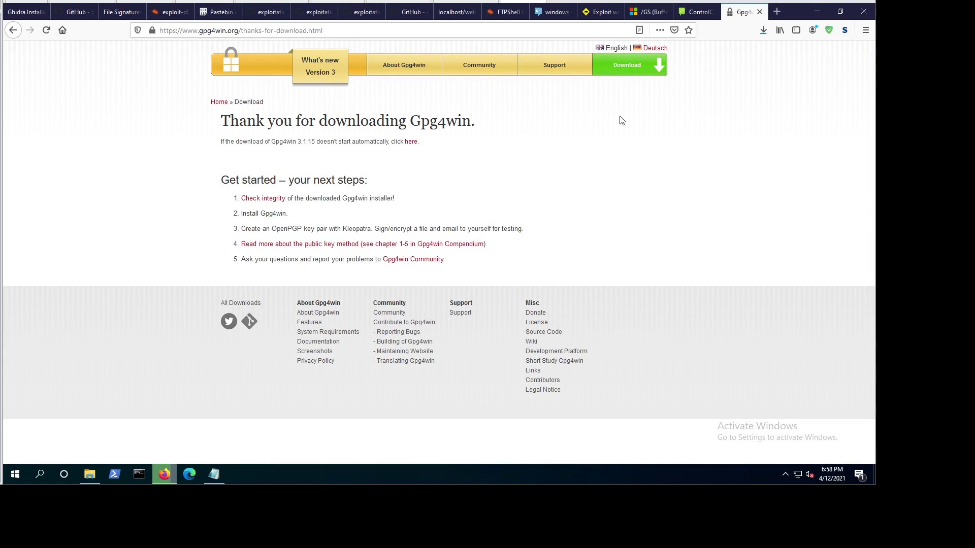
Step: Launch the downloaded installer, allow it to make changes, and minimize Firefox
left_click(764, 32)
left_click(638, 56)
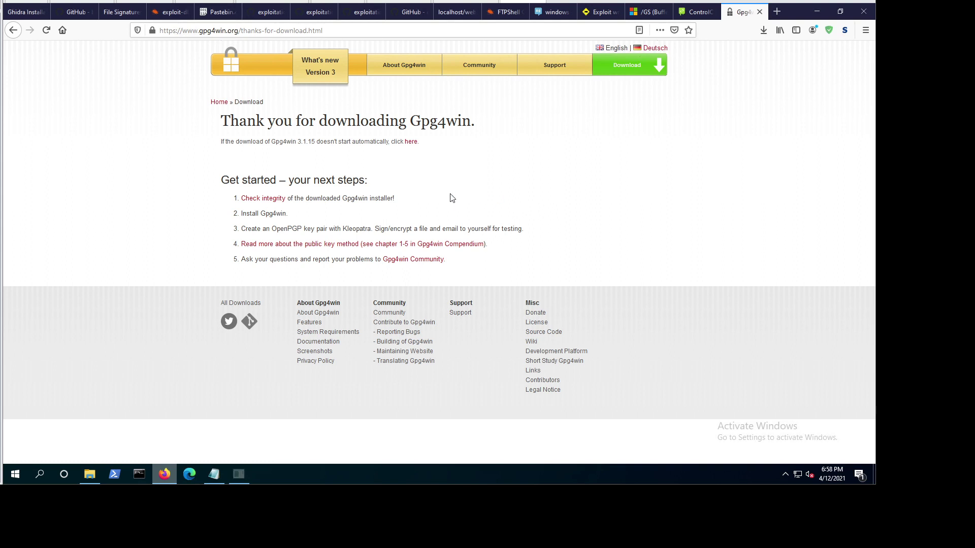
left_click(429, 299)
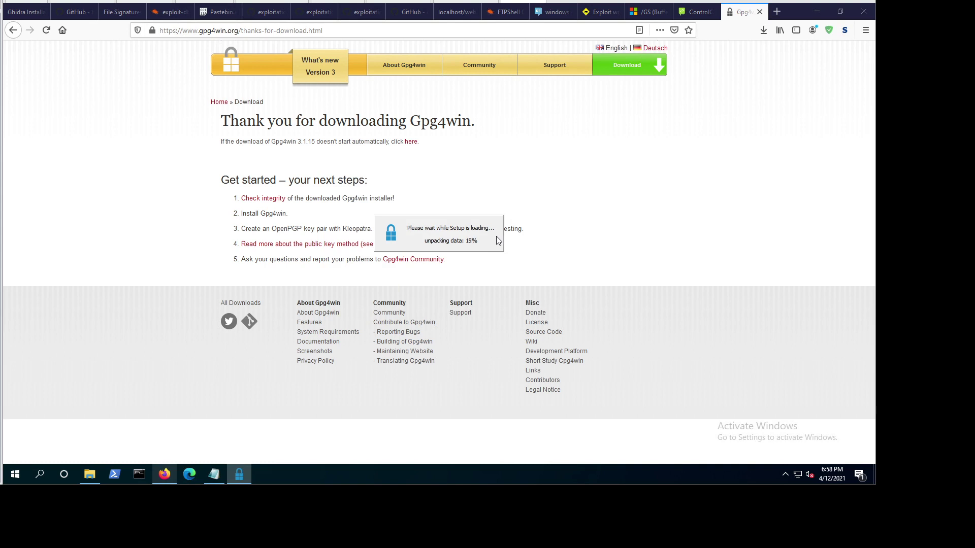
left_click(811, 14)
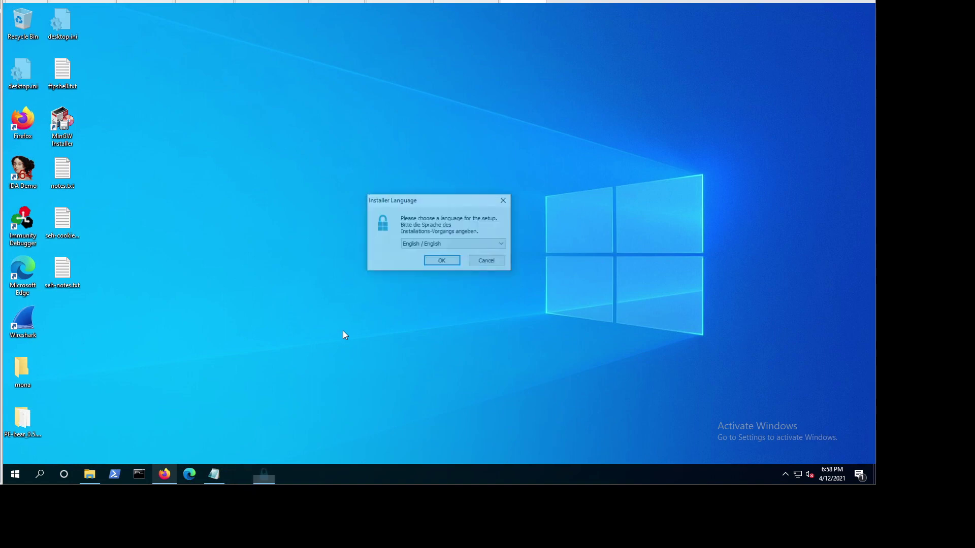
Step: Accept English as setup language and include GPA among the components
left_click(436, 263)
left_click(492, 321)
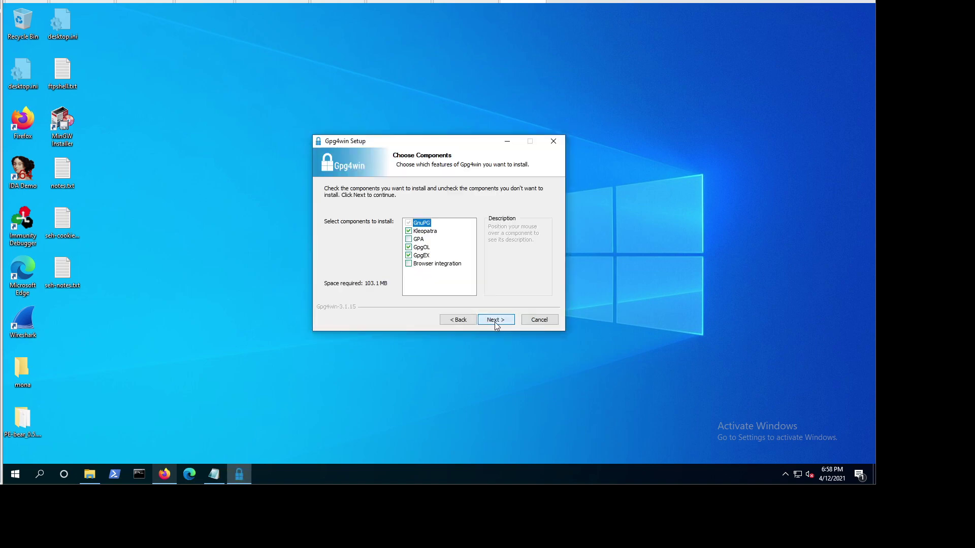
left_click(408, 239)
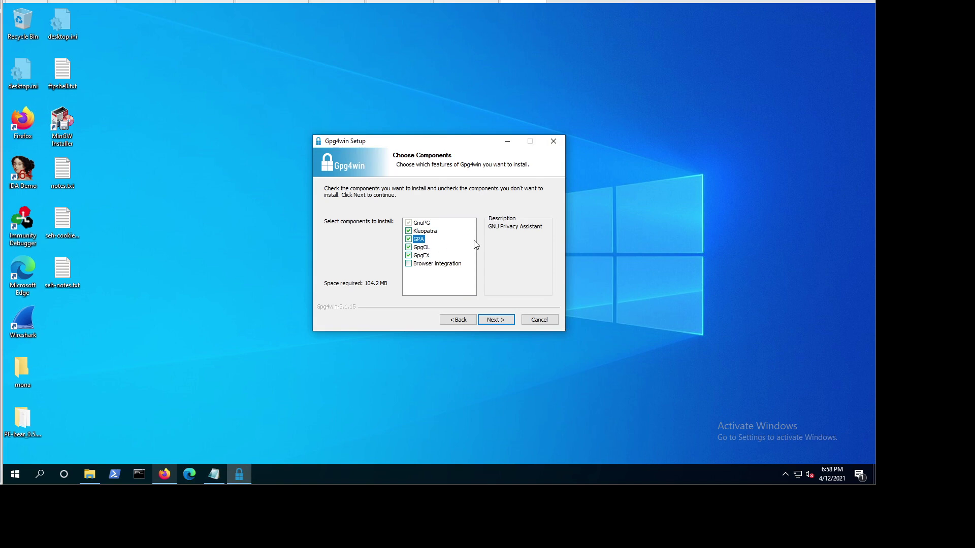
left_click(501, 323)
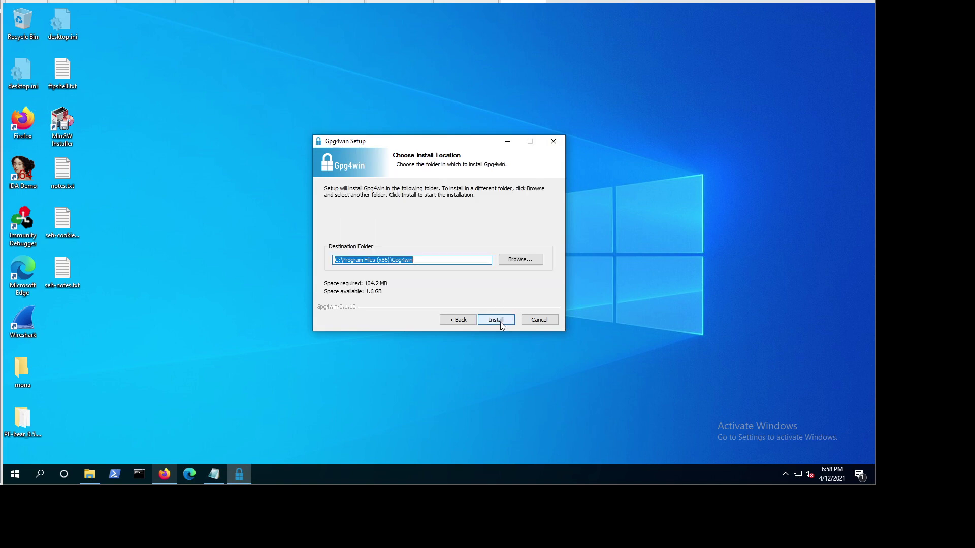
Step: Install to the default folder and finish setup without launching Kleopatra
left_click(500, 323)
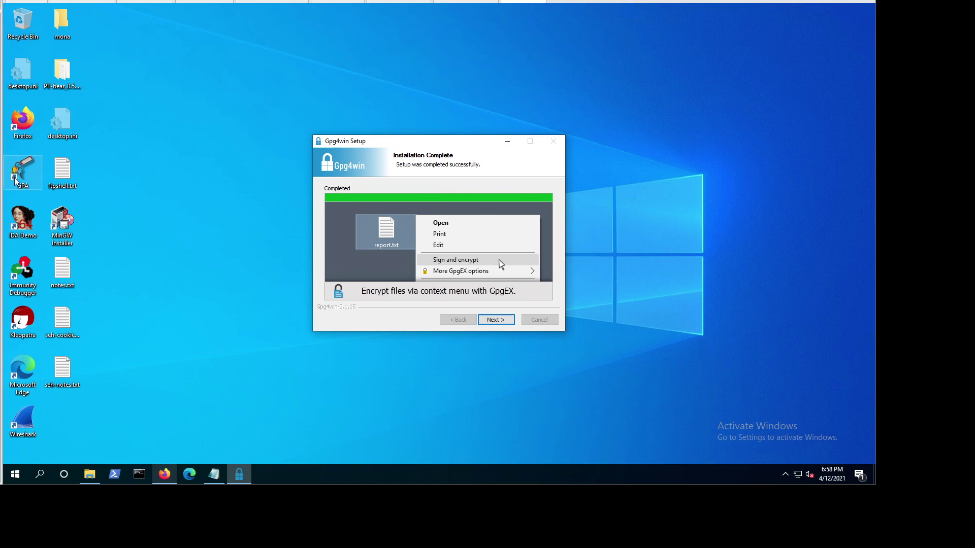
left_click(504, 326)
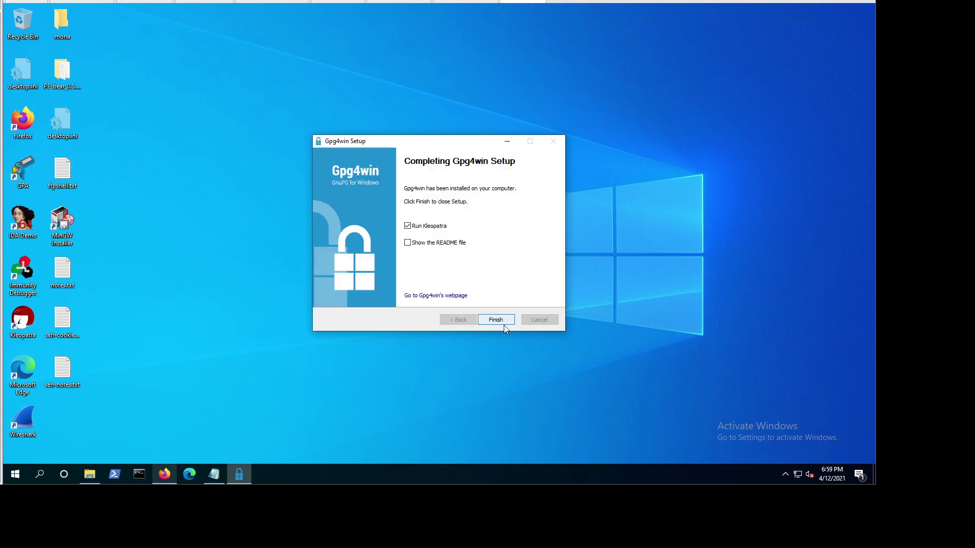
left_click(409, 229)
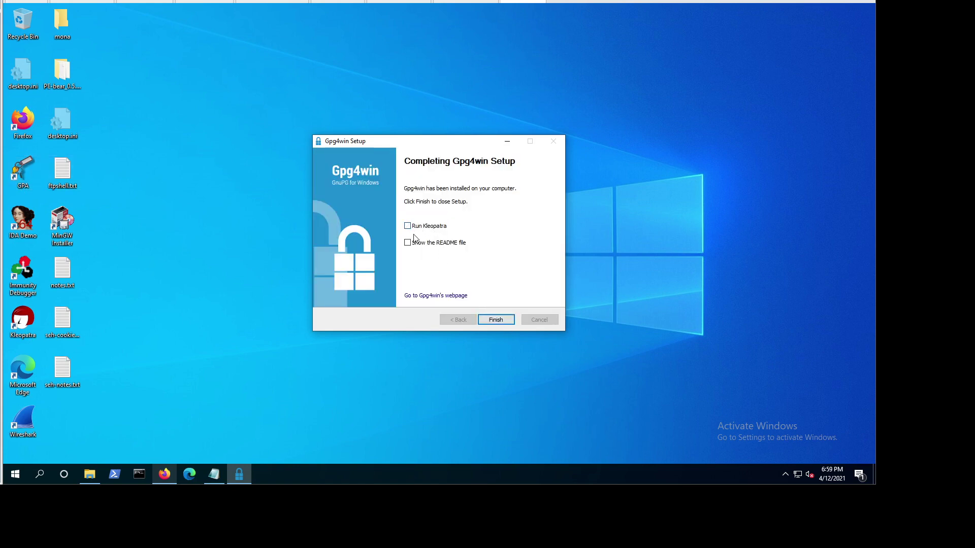
left_click(495, 321)
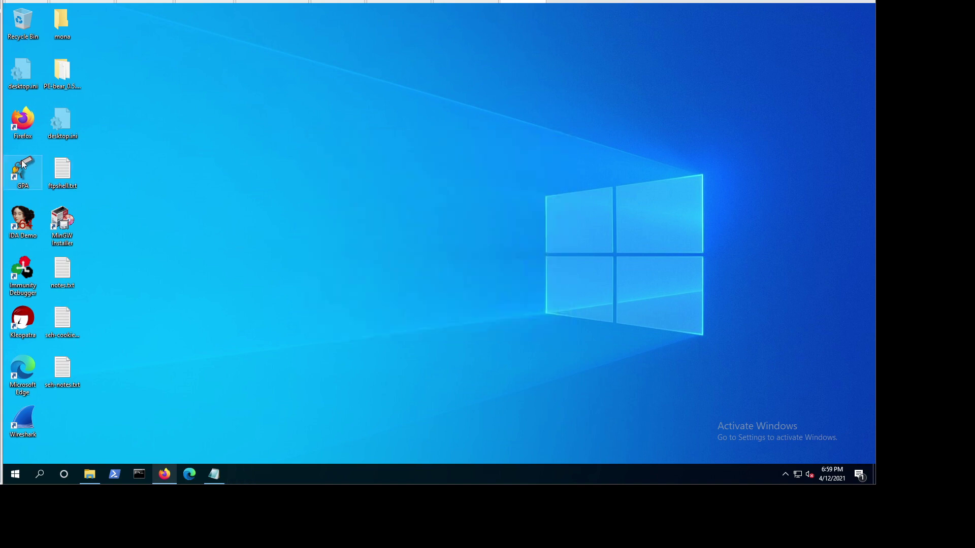
Step: Launch GPA, start generating a new key, and enter the owner's name
double_click(23, 162)
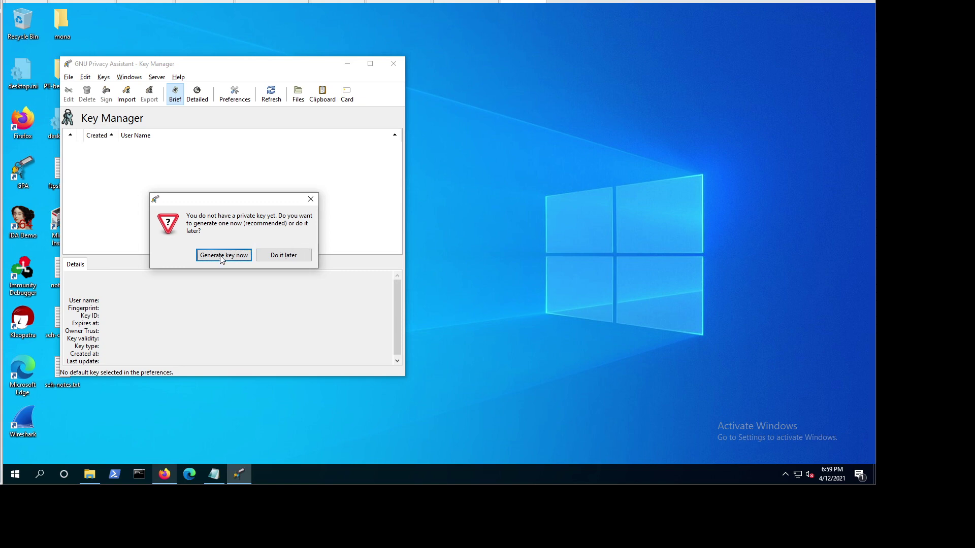
left_click(233, 257)
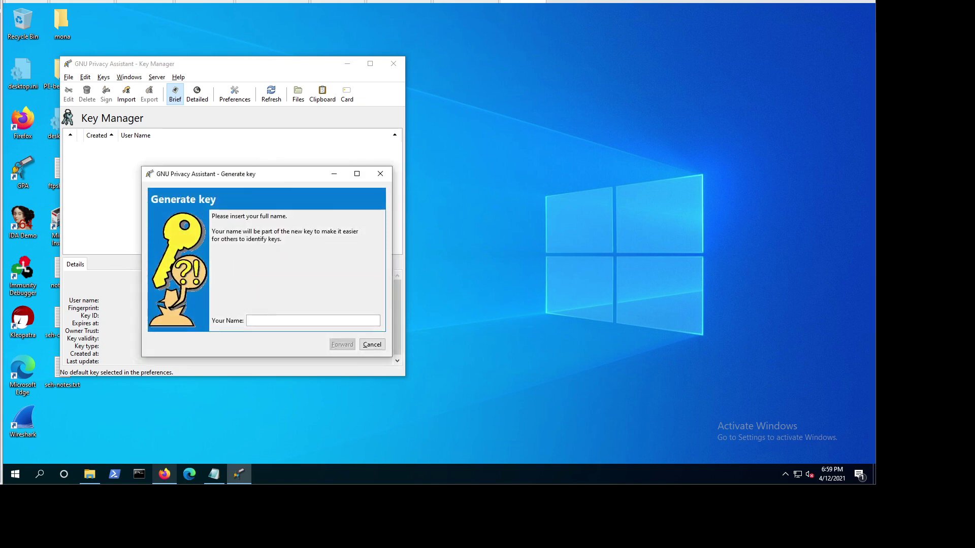
type("John ")
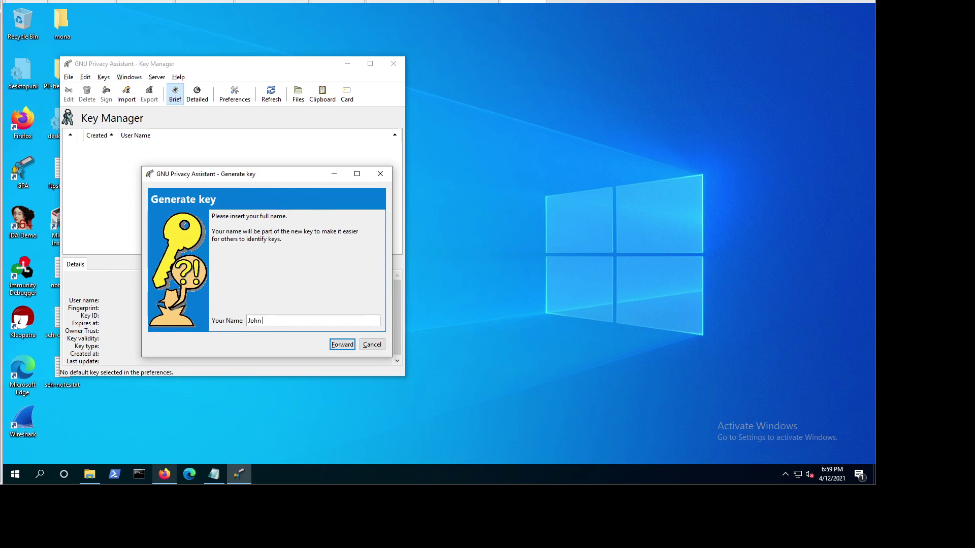
type("Doe")
left_click(342, 344)
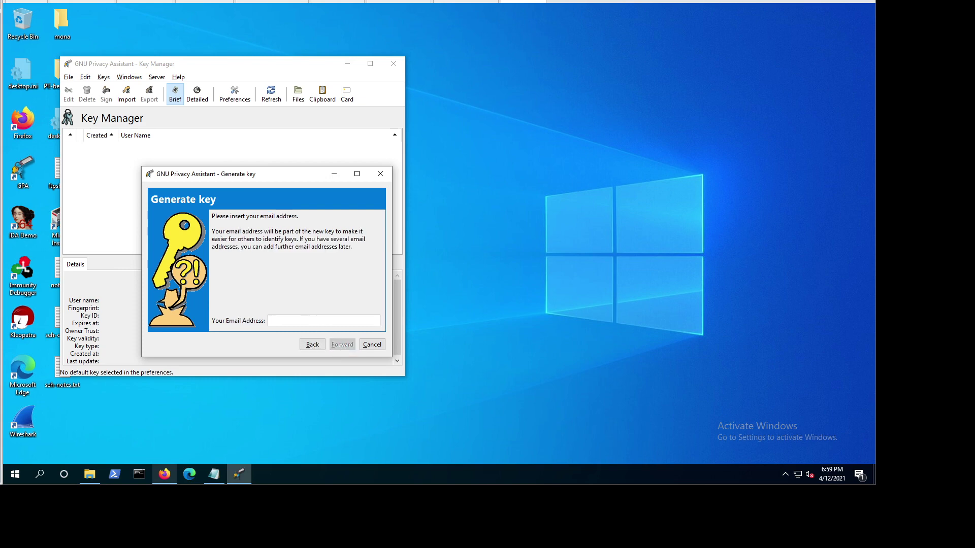
Step: Enter the owner's e-mail address and keep the backup copy option
type("jdoe@mydomain.com")
left_click(343, 350)
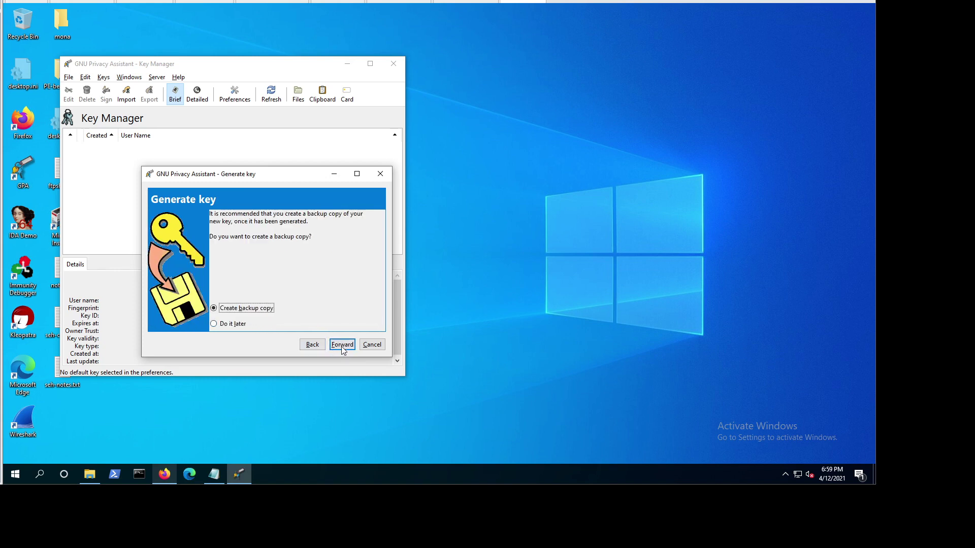
left_click(341, 347)
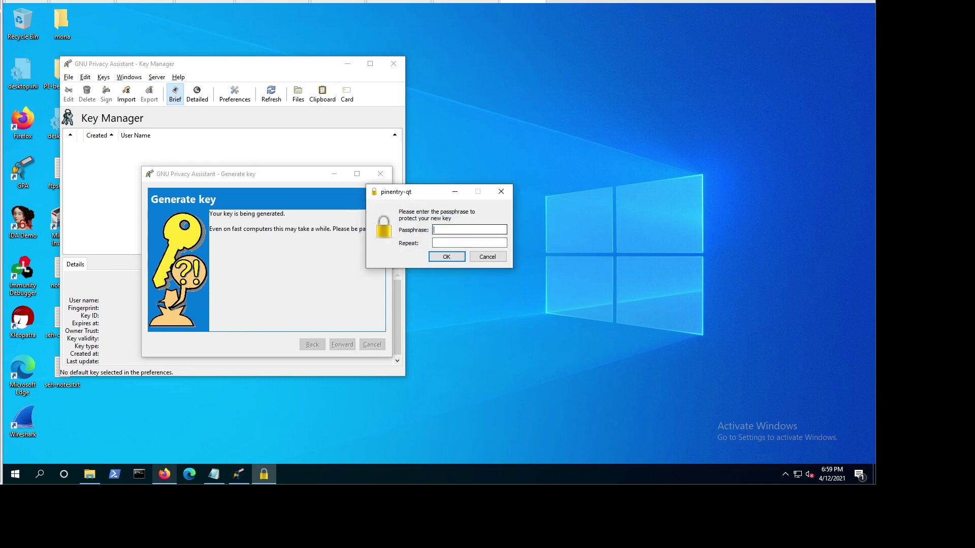
Step: Enter and repeat the new key's passphrase in pinentry, then confirm it
type("••••••••••")
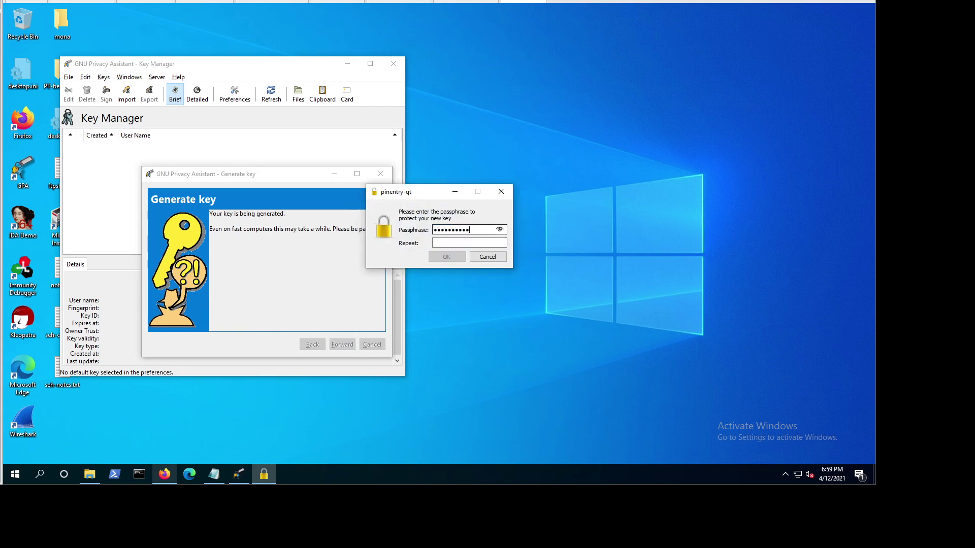
key("Tab")
type("••••••••••")
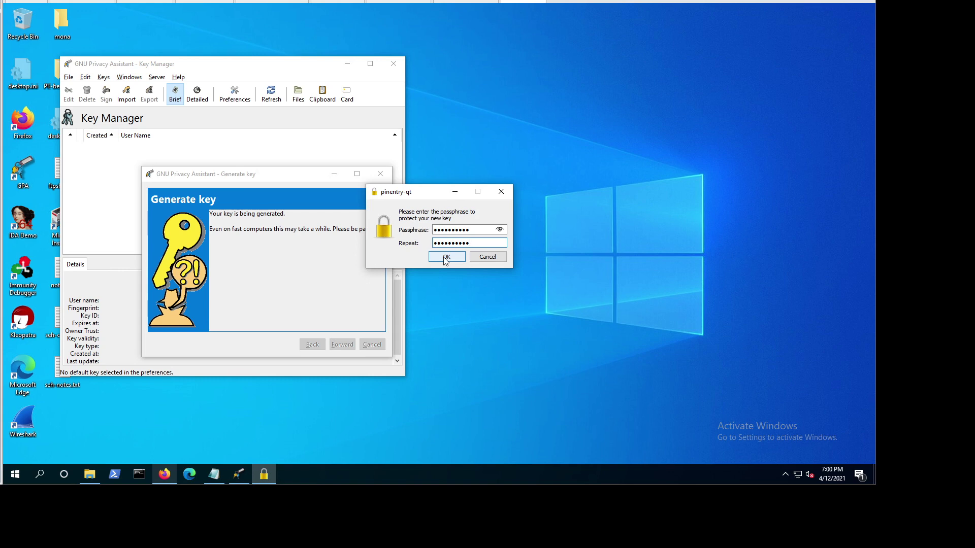
left_click(445, 259)
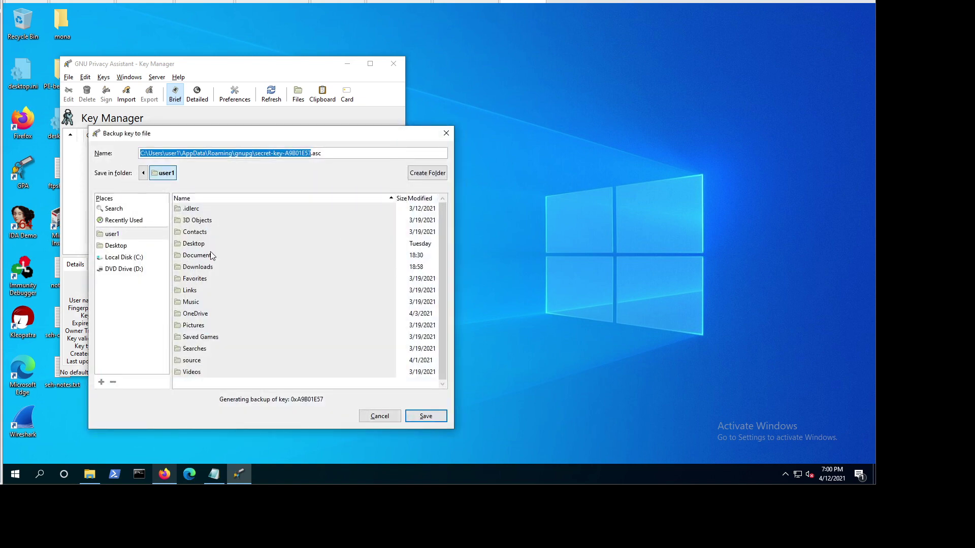
Step: Save the secret-key .asc backup, authorizing the export with the key's passphrase
double_click(200, 257)
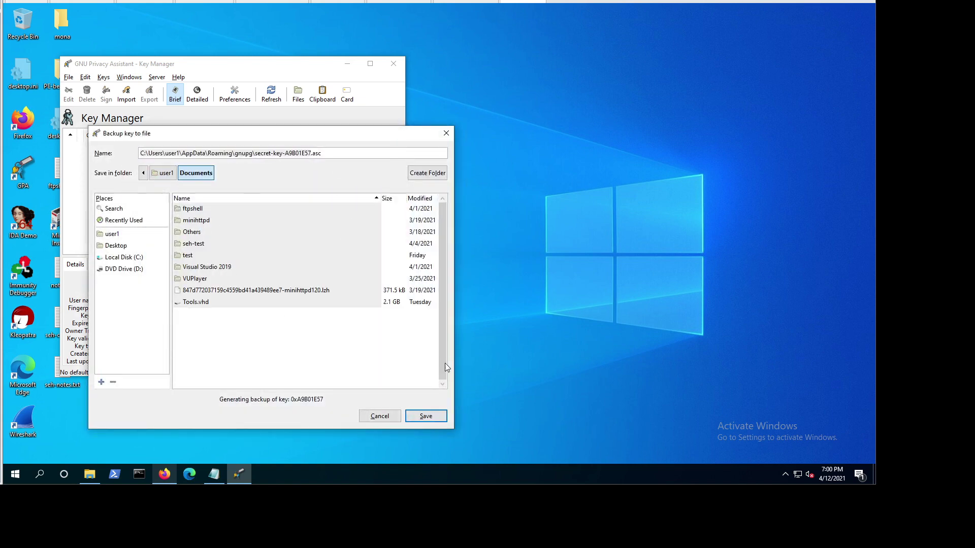
left_click(437, 419)
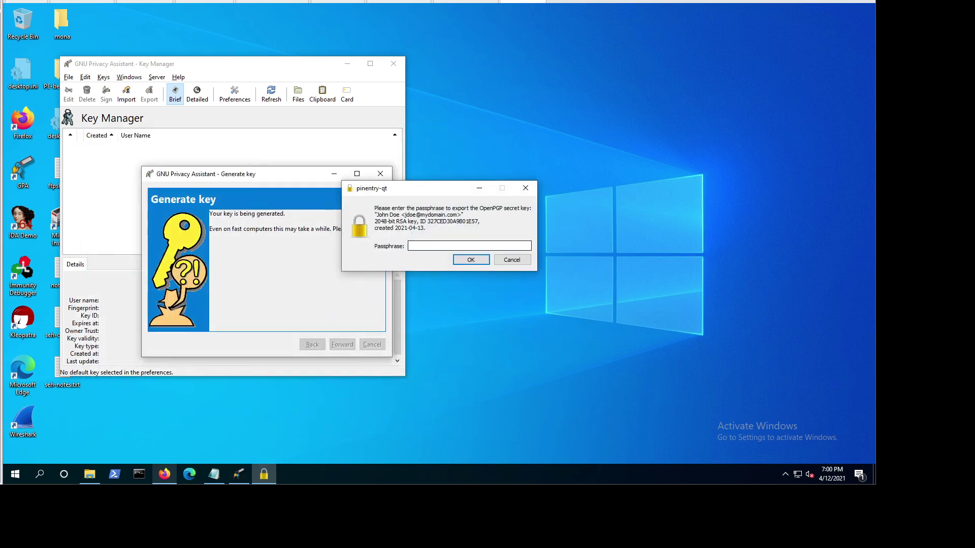
type("•••••••")
key("Return")
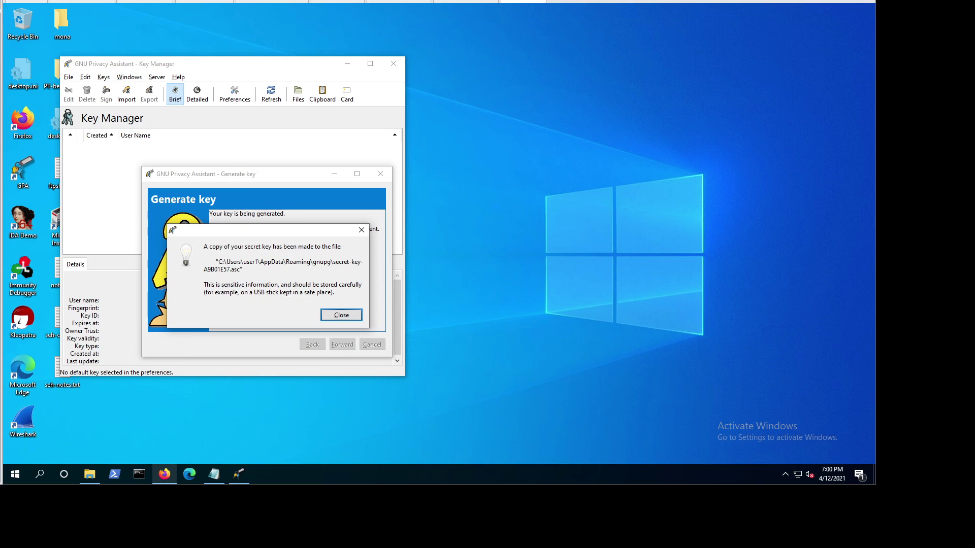
Step: Select the backup file path in the notice, then close the secret-key backup notice
left_click_drag(218, 262, 242, 270)
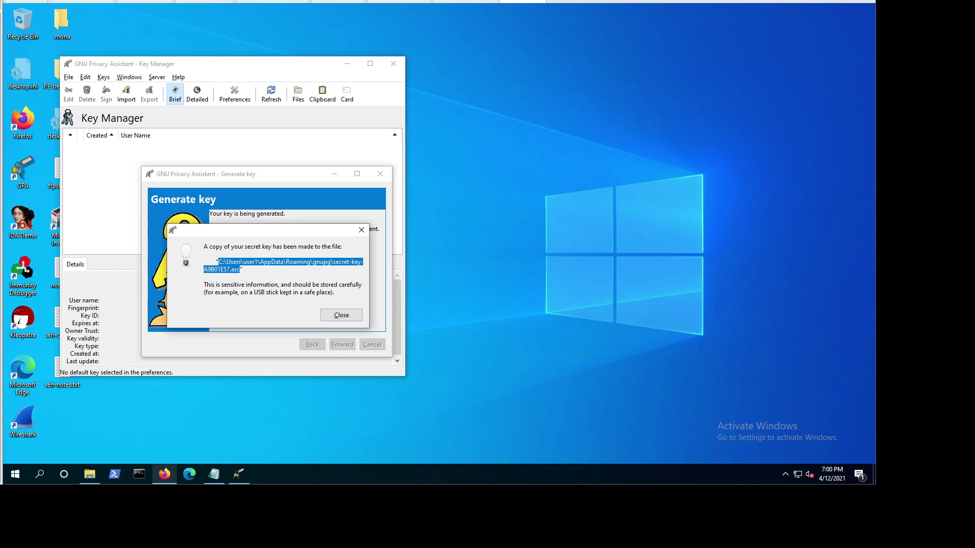
left_click(216, 262)
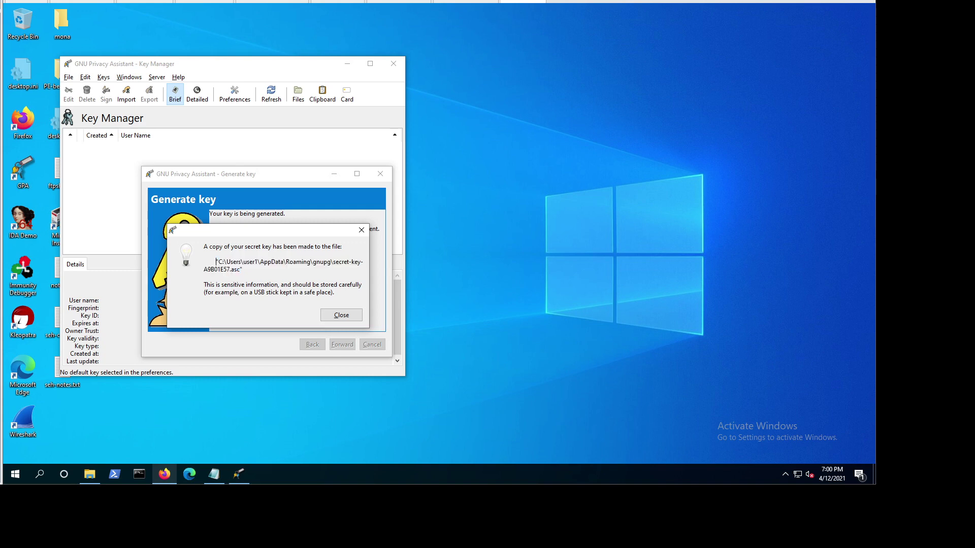
left_click(334, 314)
left_click(335, 315)
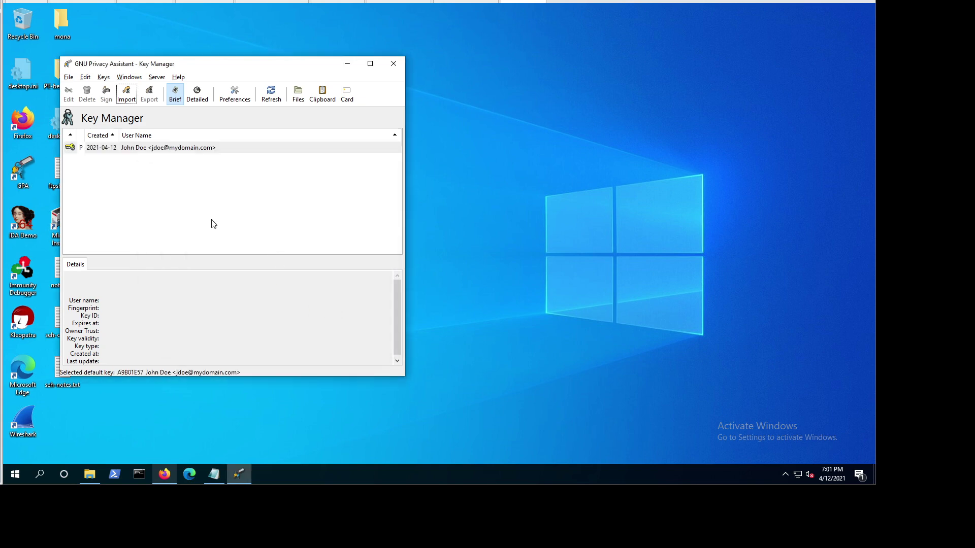
Step: Move the Key Manager window and open the Import keys from file dialog
left_click_drag(225, 66, 277, 76)
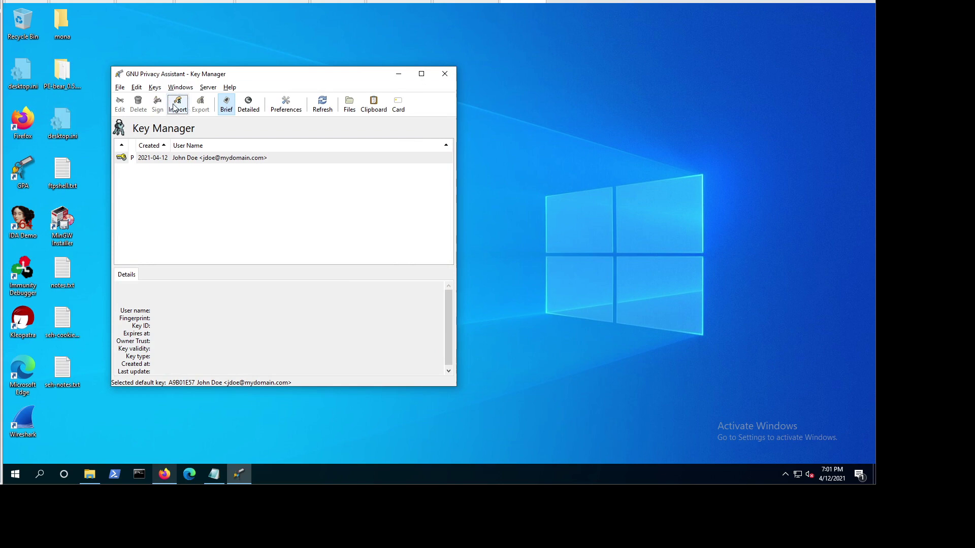
left_click(154, 88)
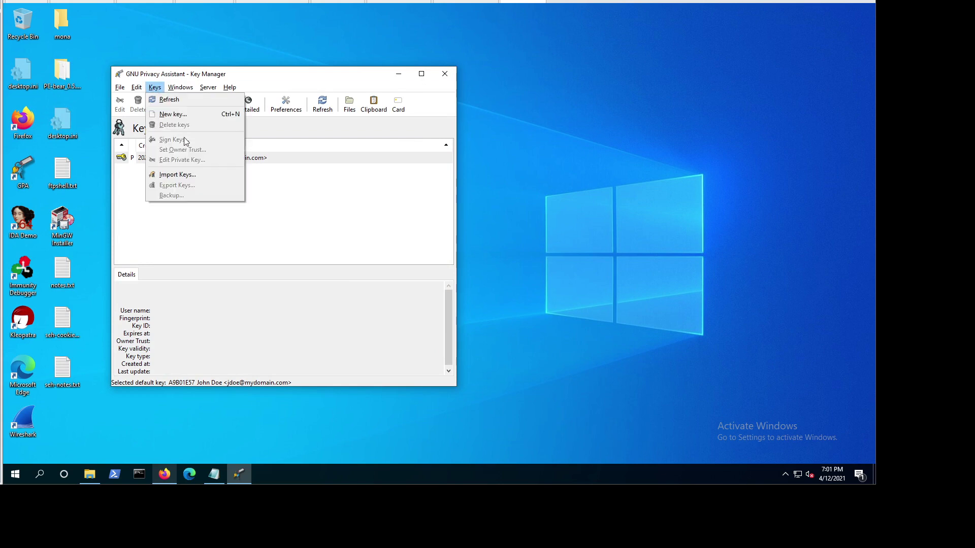
left_click(276, 175)
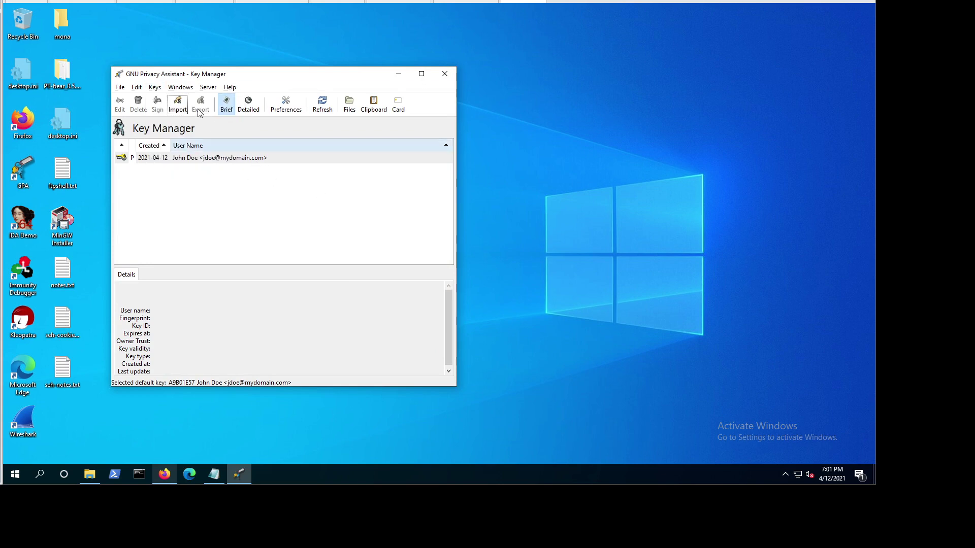
left_click(178, 109)
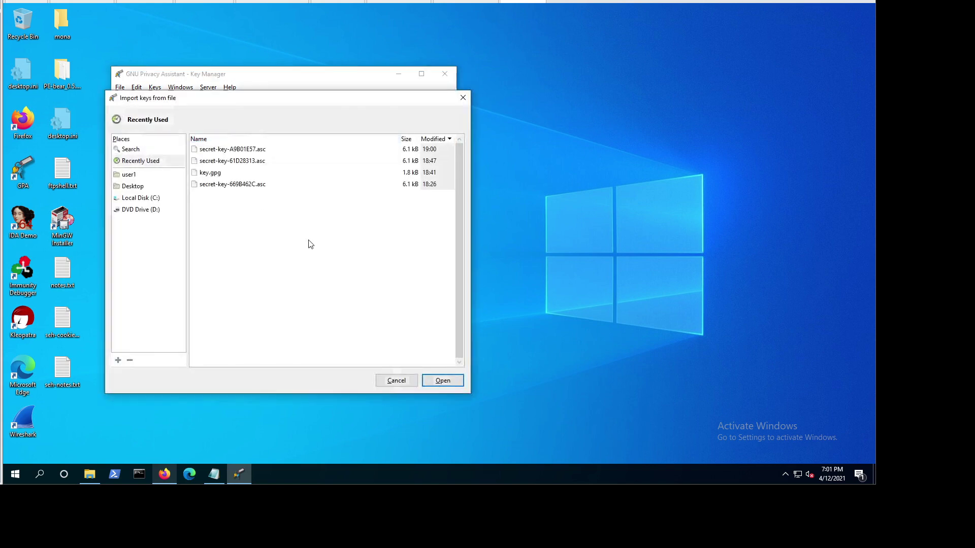
Step: Import the key.gpg file from the Downloads folder
left_click(129, 175)
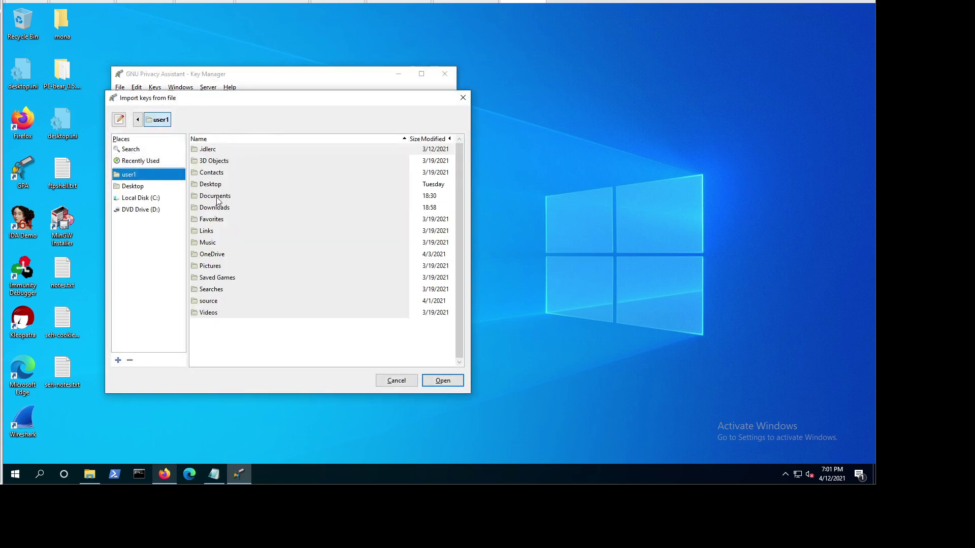
double_click(217, 199)
left_click(147, 175)
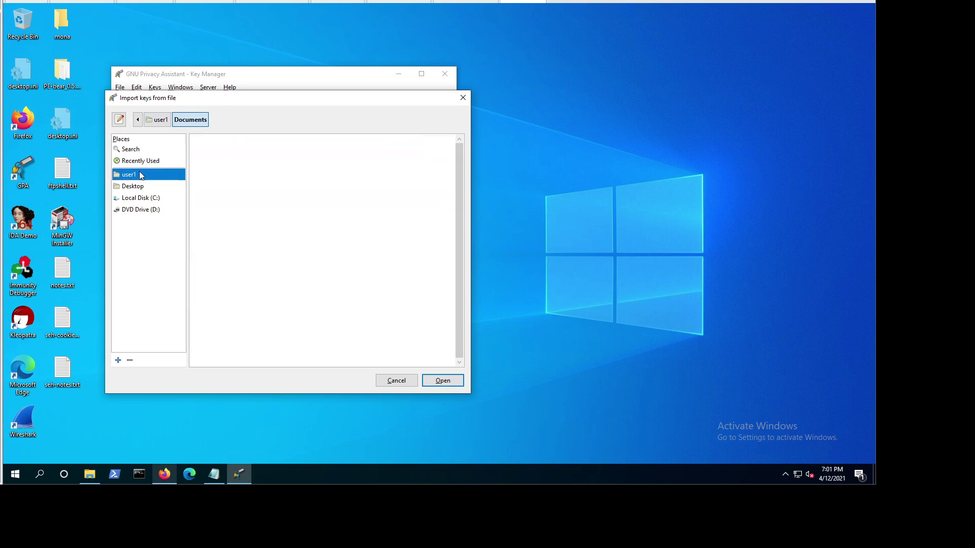
double_click(213, 207)
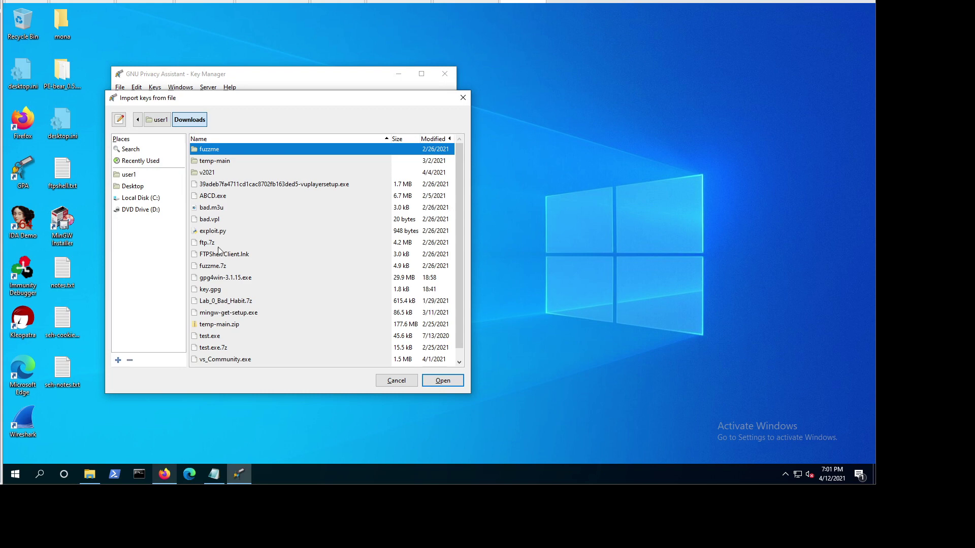
left_click(219, 289)
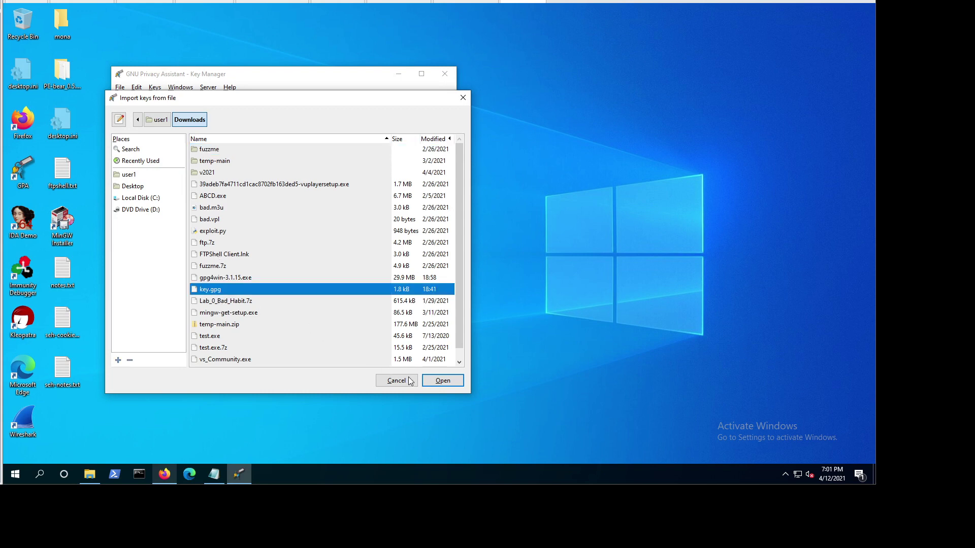
left_click(442, 381)
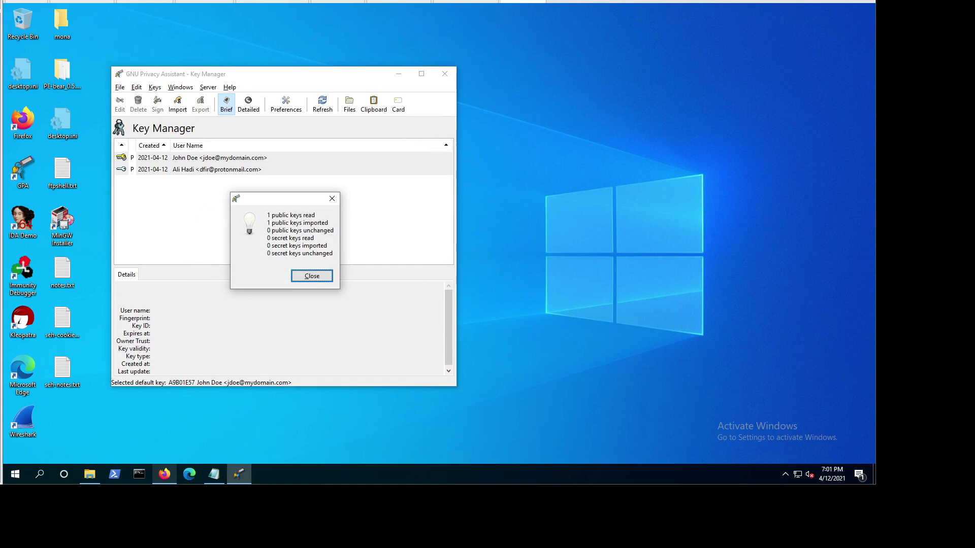
Step: Close the import results and select the imported rsa2048 public key in the list
left_click_drag(267, 215, 314, 216)
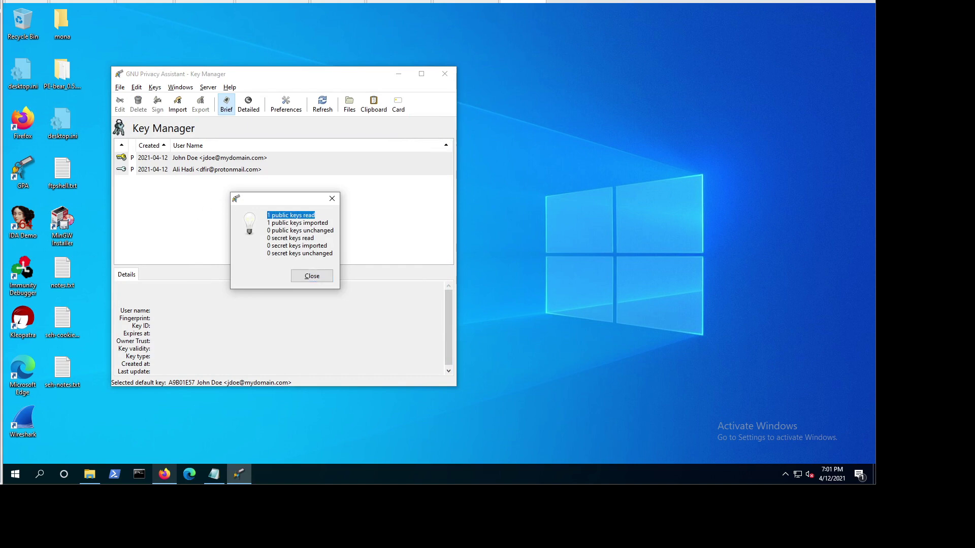
left_click(314, 279)
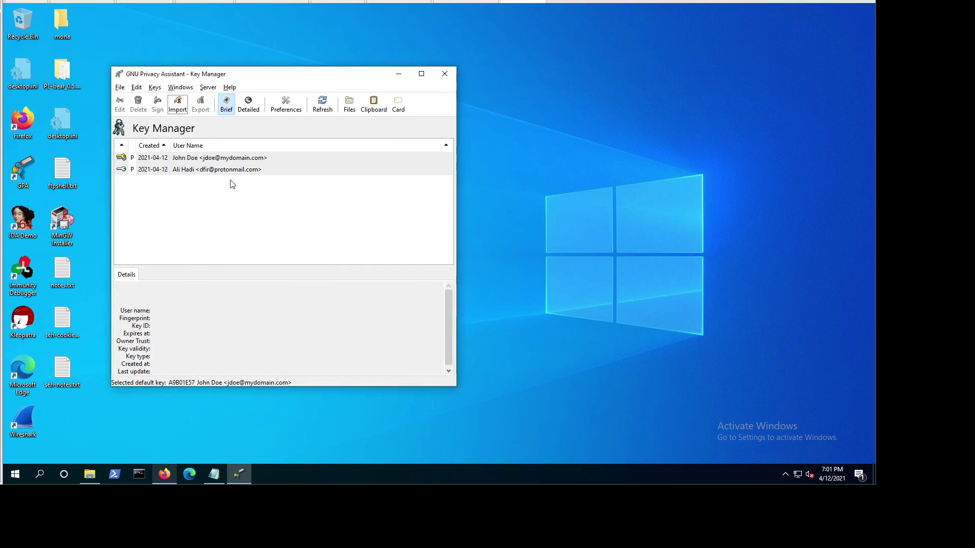
left_click(186, 170)
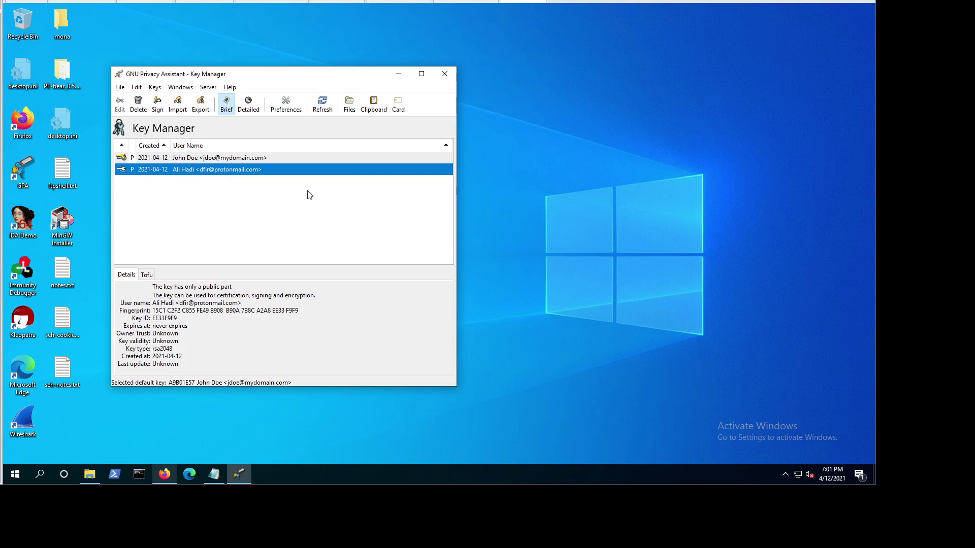
Step: Open the Clipboard window beside the key list and start typing a greeting to the recipient
left_click(374, 104)
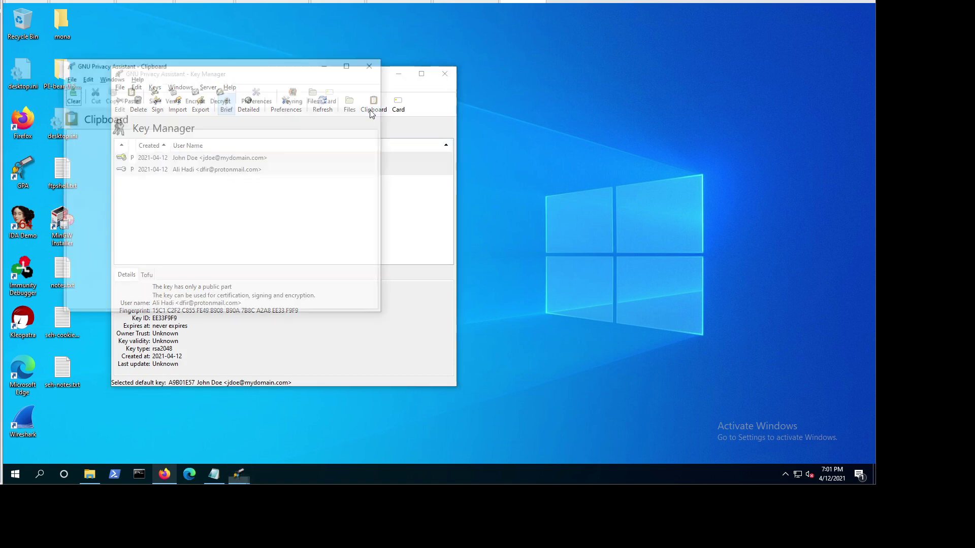
left_click_drag(257, 67, 479, 164)
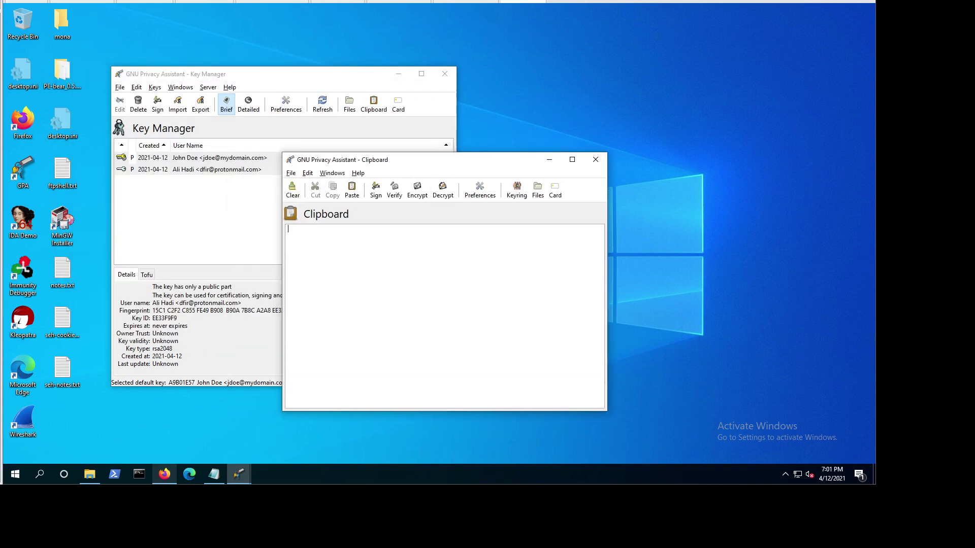
type("He")
key("BackSpace")
key("BackSpace")
type("Hello Ali,  I'm en")
Step: Type the project username and password lines and a thank-you sign-off
key("BackSpace")
key("BackSpace")
type("sending you the project information below:  ")
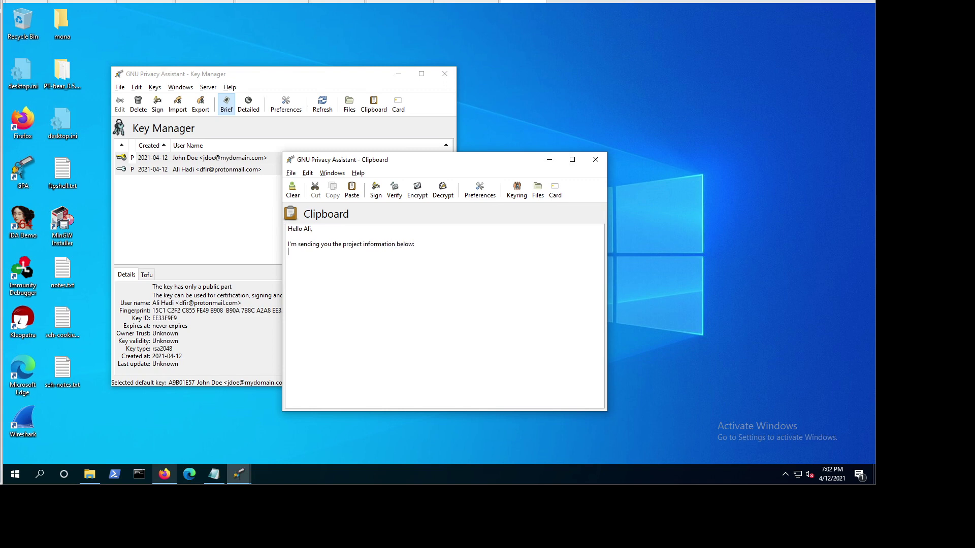
type("Username")
type(": abc ")
type("Password")
type(": mySECR")
type("ET")
type("password:")
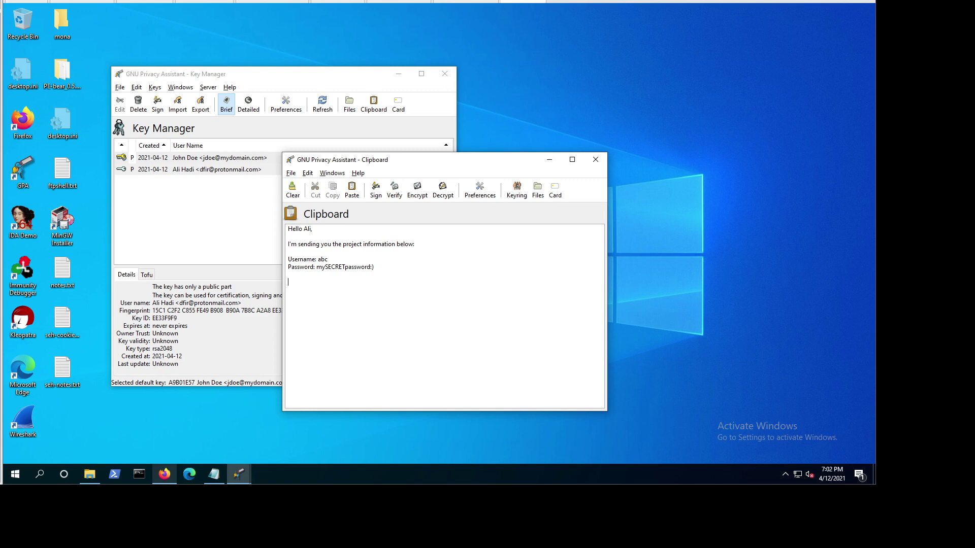
type("Thank you, ")
type("Jo")
type("hn")
type(" Doe")
Step: Encrypt the Clipboard text to the imported public key
left_click(293, 174)
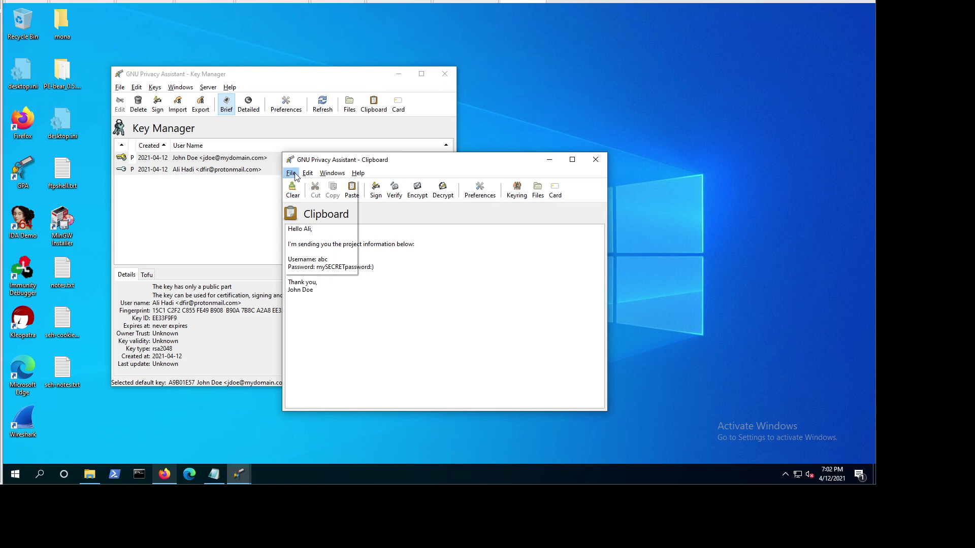
left_click(425, 250)
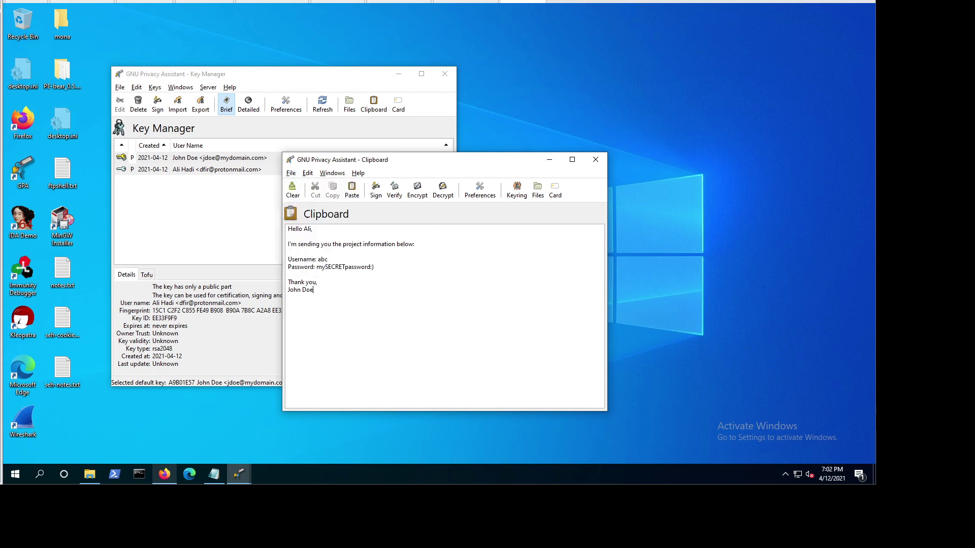
left_click(418, 197)
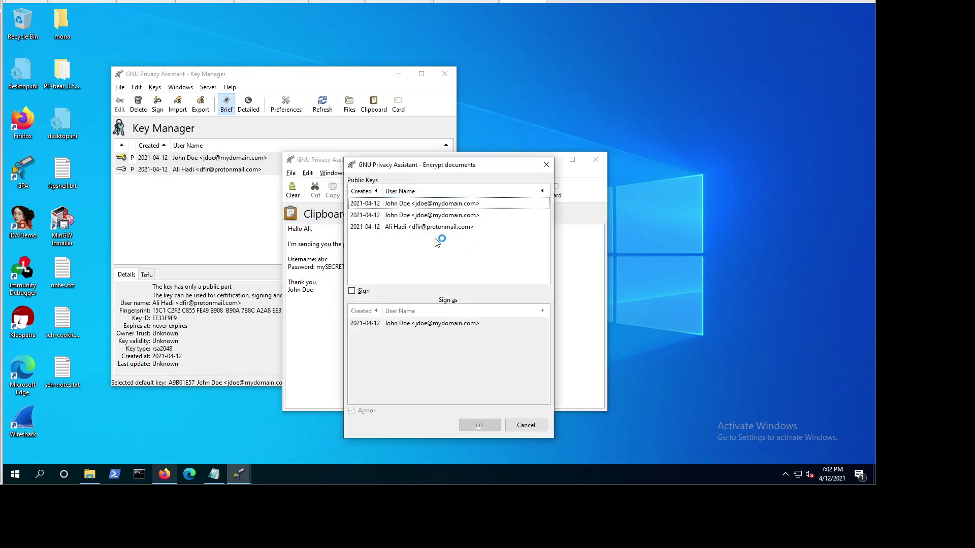
left_click(435, 227)
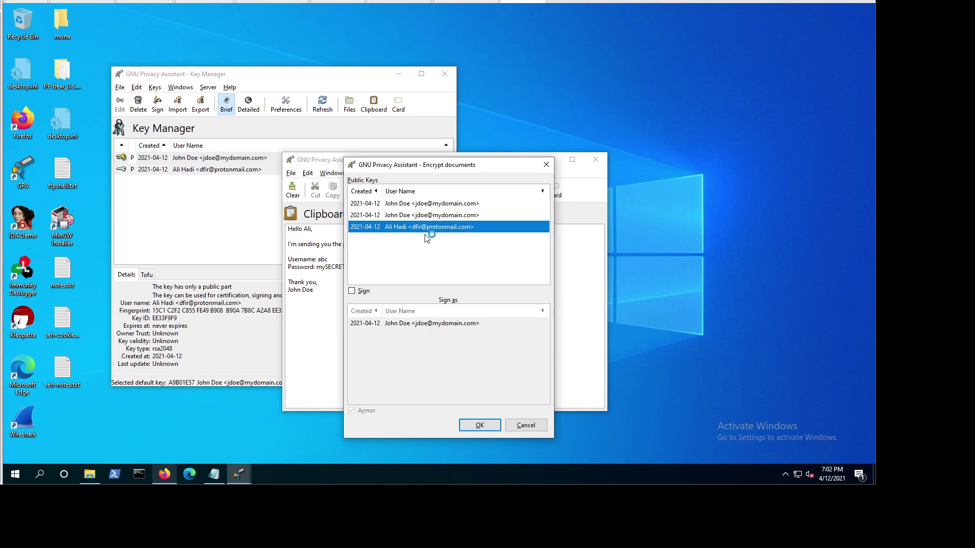
left_click(480, 426)
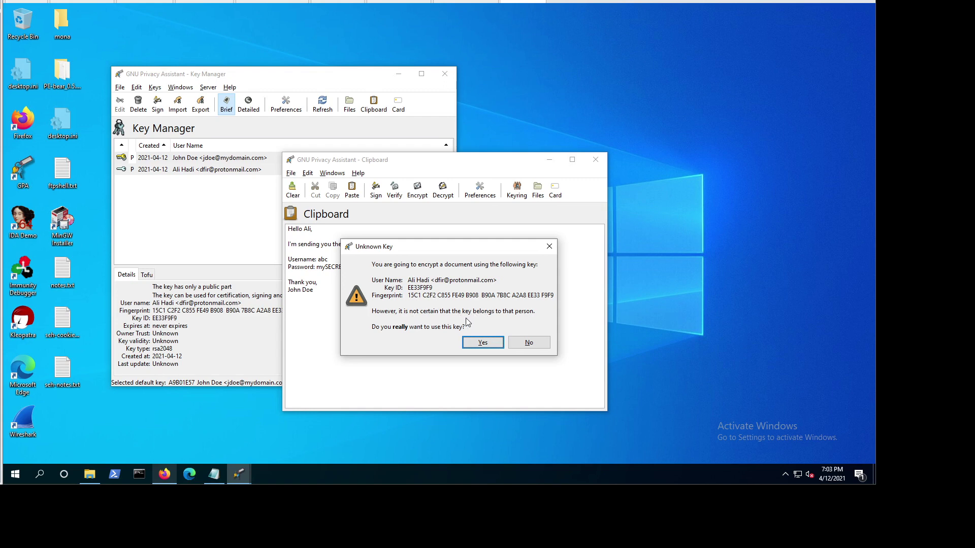
Step: Accept the unknown-key warning, select the whole PGP message, and switch to Firefox
left_click(476, 345)
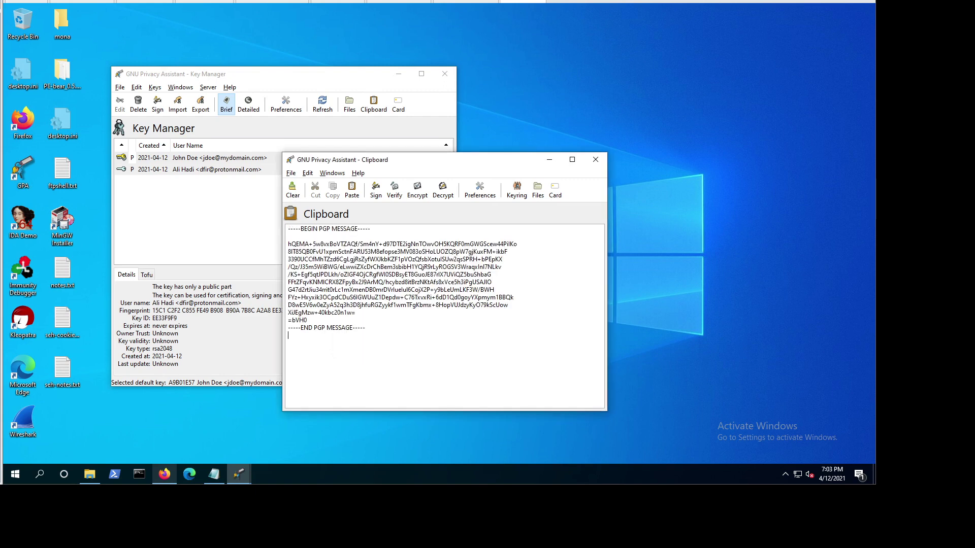
key("shift+Up")
key("shift+Up")
key("shift+Up")
key("shift+Up")
key("shift+Up")
key("shift+Up")
key("shift+Up")
key("shift+Up")
key("shift+Up")
key("shift+Up")
key("shift+Up")
key("shift+Up")
key("shift+Up")
key("shift+Up")
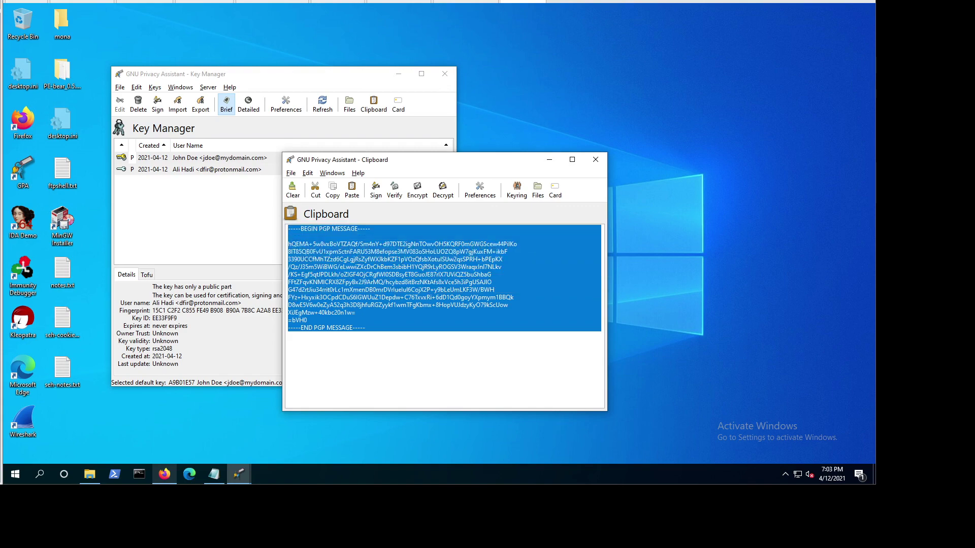
left_click(164, 474)
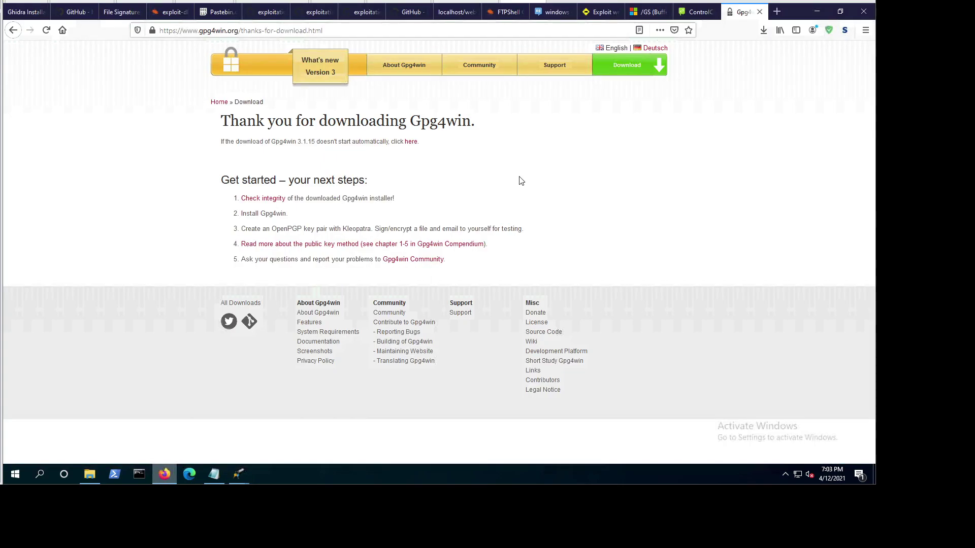
Step: Paste the PGP-encrypted message block into the text box on ControlC's paste page
left_click(696, 12)
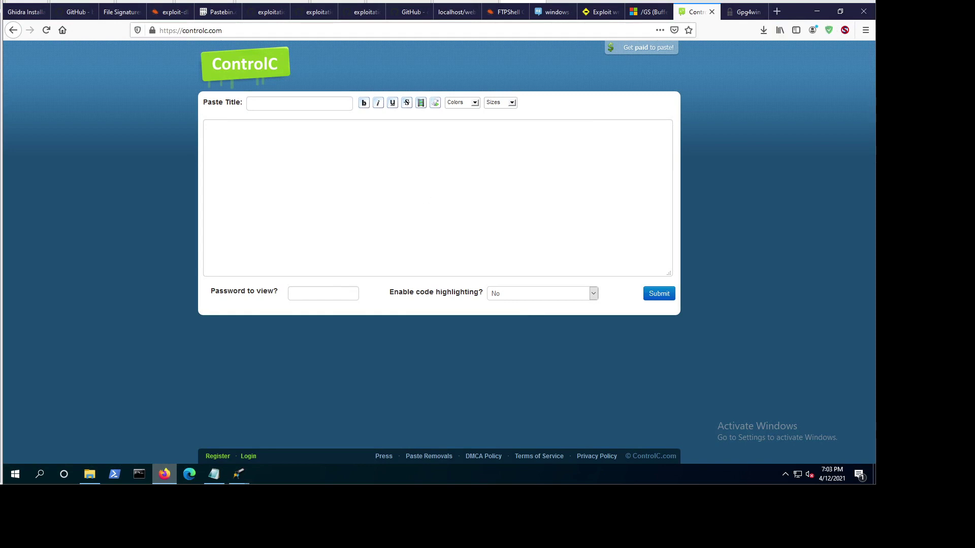
key("ctrl+v")
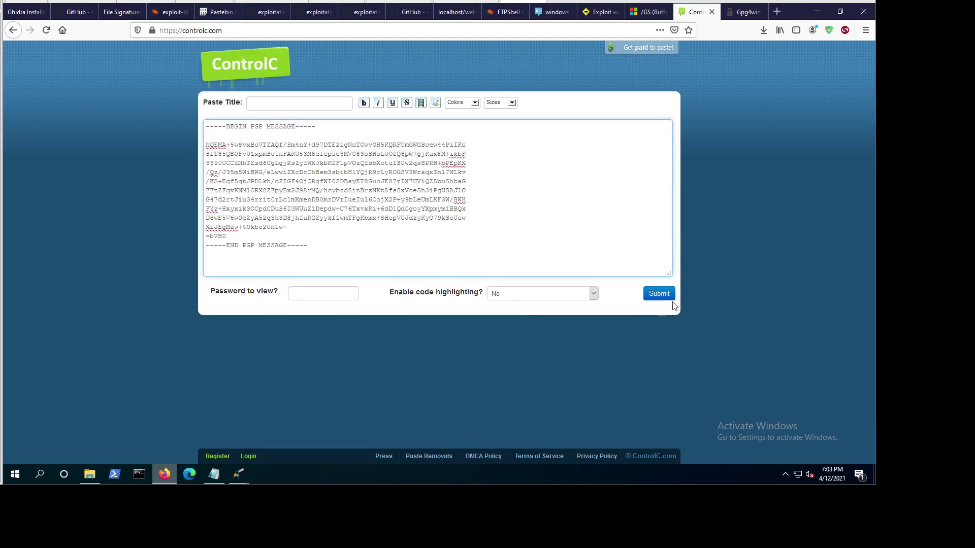
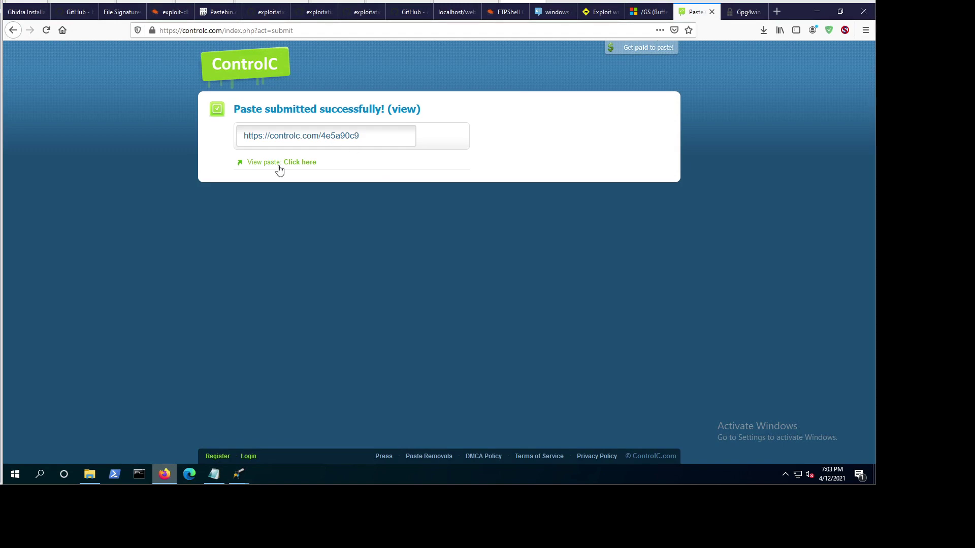
Step: Open the submitted paste at controlc.com/4e5a90c9 to view its PGP message
left_click(301, 165)
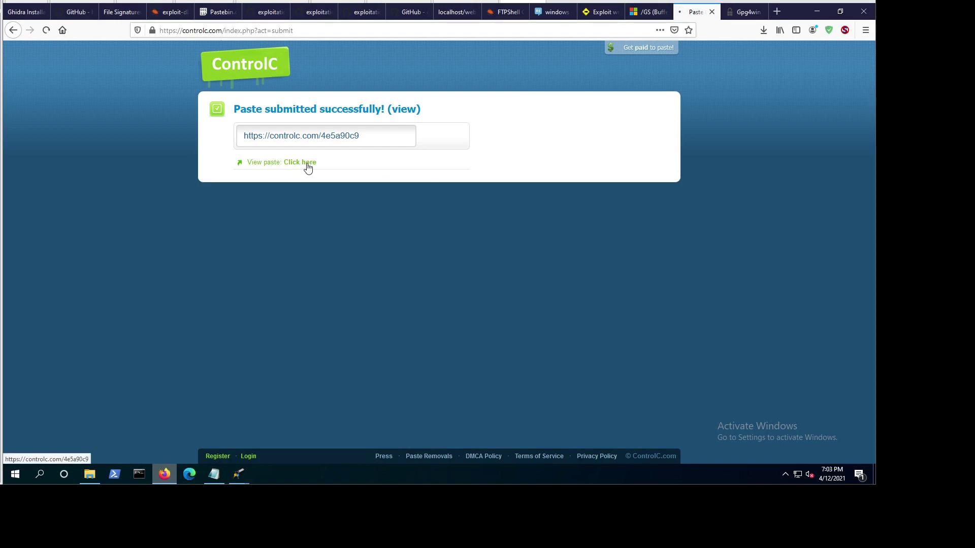
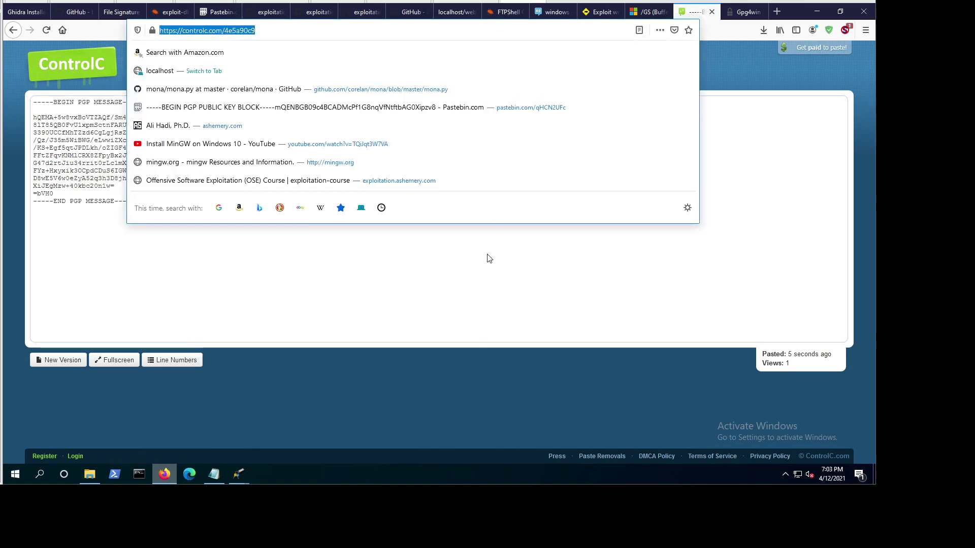
Step: Dismiss the address bar suggestions so the published PGP ciphertext paste is fully visible
left_click(494, 255)
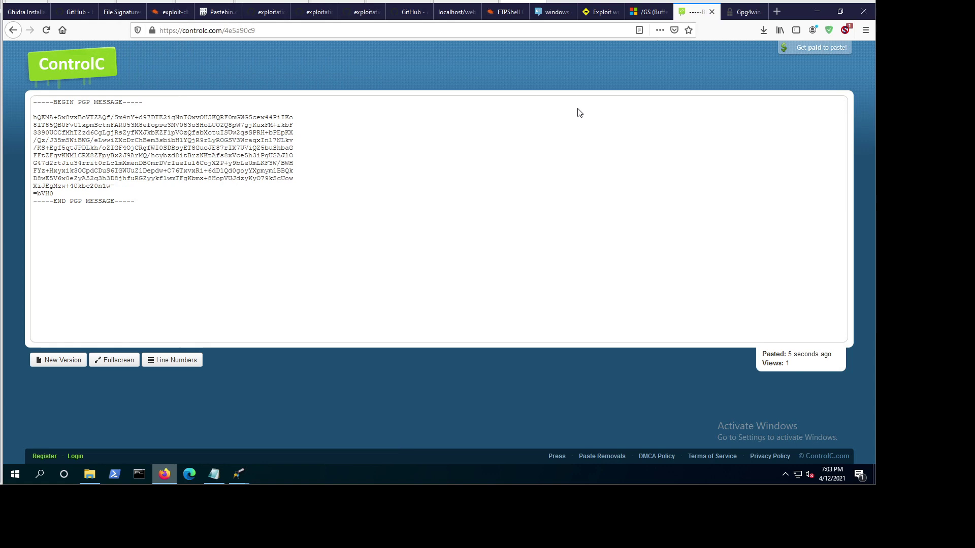
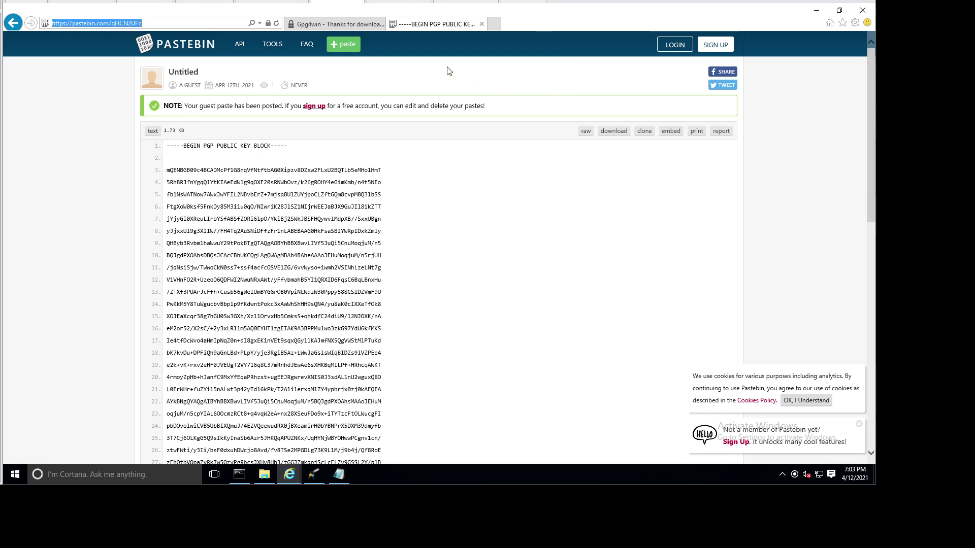
Step: Close the Pastebin tab and search Bing for 'controlc' from the address bar
left_click(482, 24)
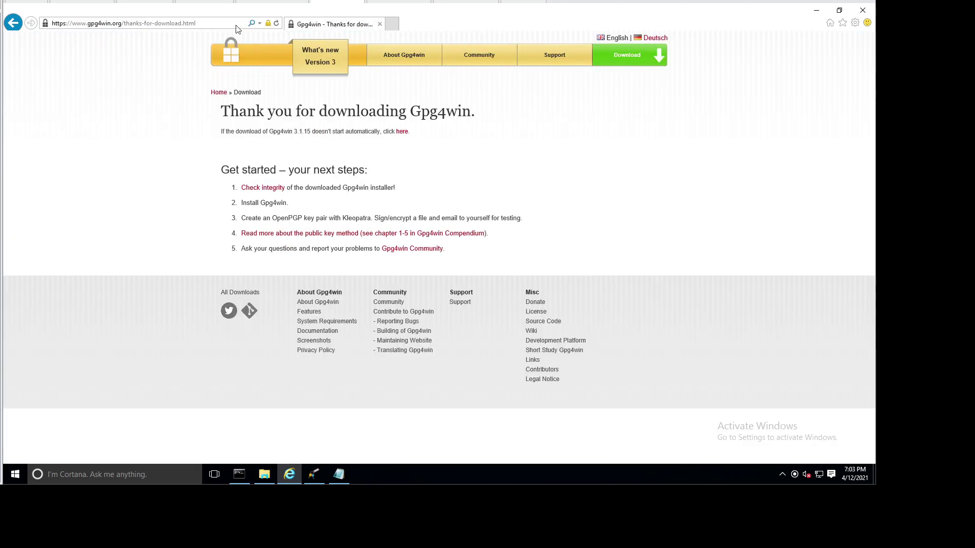
left_click(77, 23)
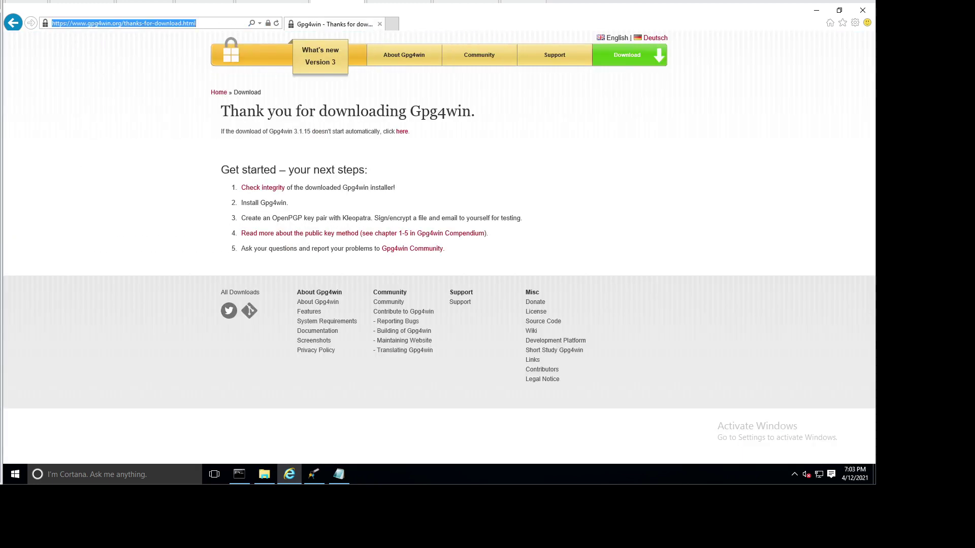
type("controlc")
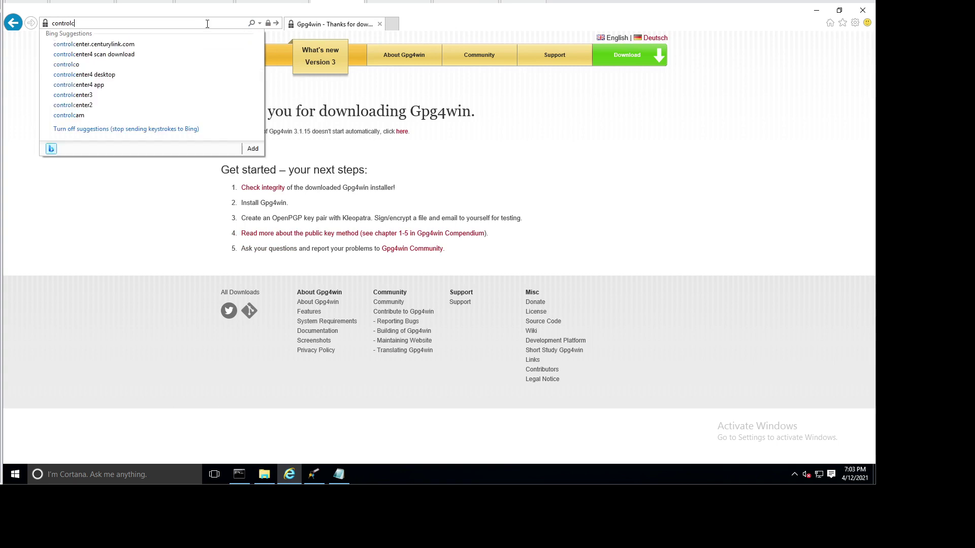
key("Return")
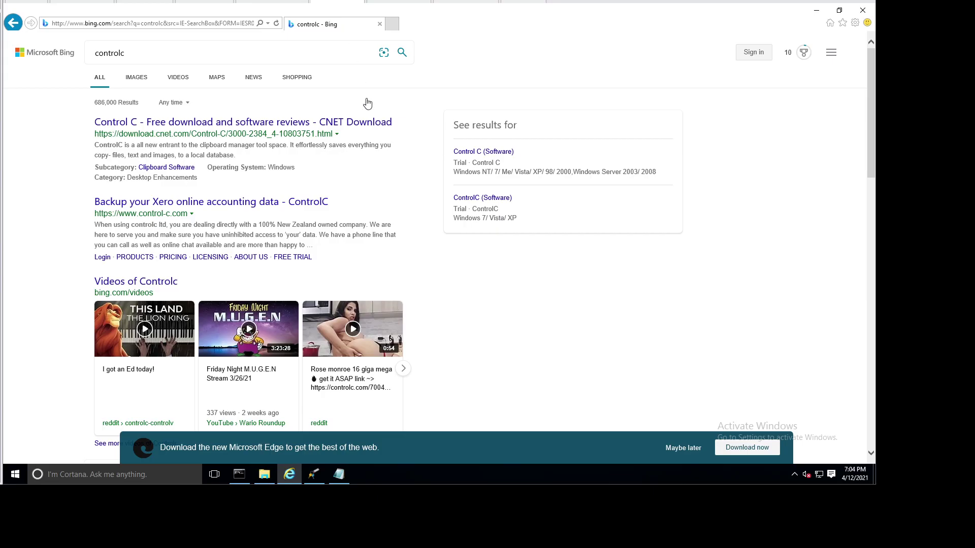
Step: Load the controlc.com site in Internet Explorer
left_click(186, 52)
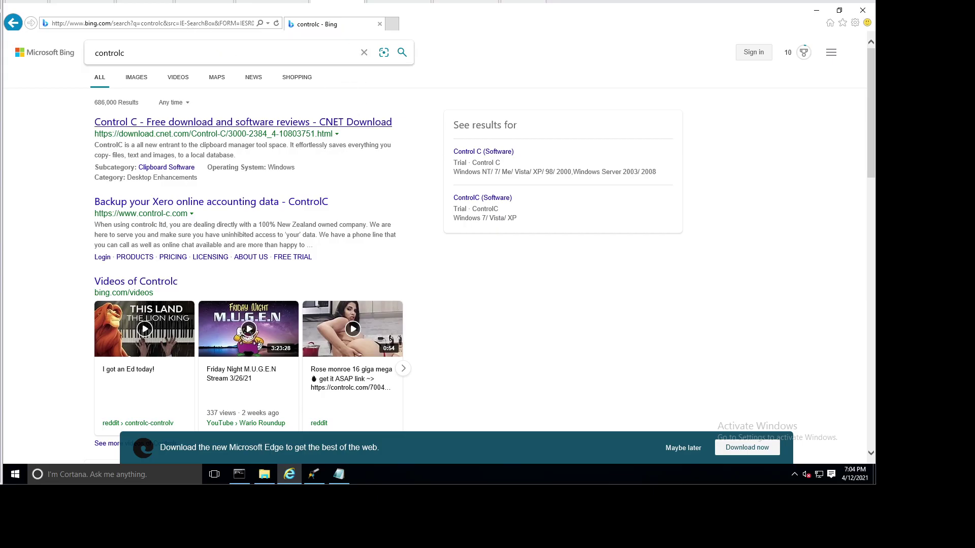
type(".com")
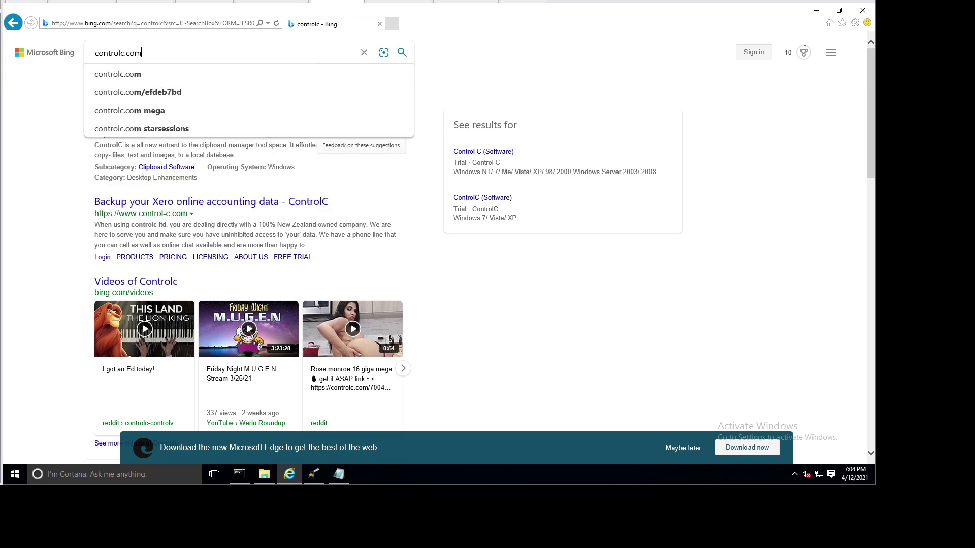
key("ctrl+a")
key("ctrl+c")
left_click(168, 26)
key("ctrl+v")
key("Return")
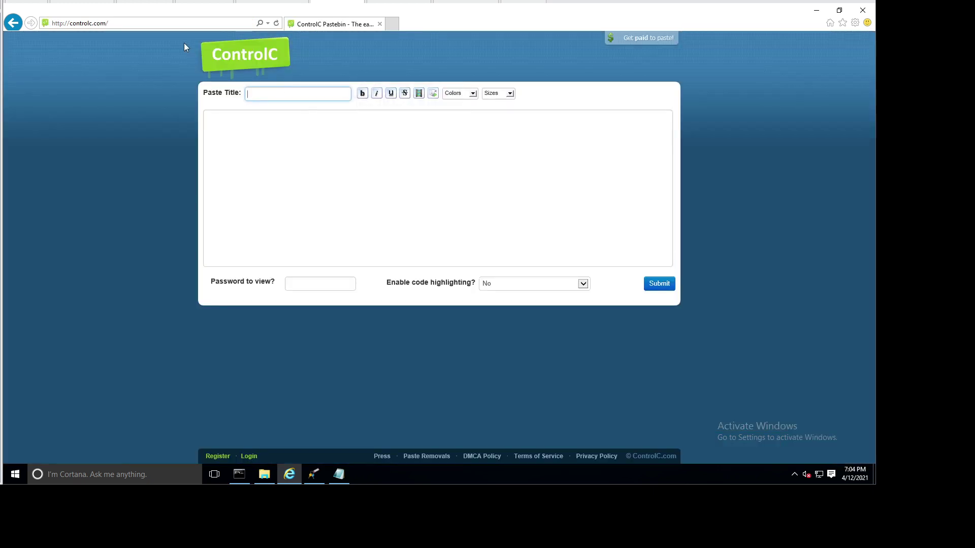
Step: Open the paste controlc.com/4e5a90c9 and select and copy its entire PGP message
left_click(167, 22)
left_click(167, 23)
type("4e")
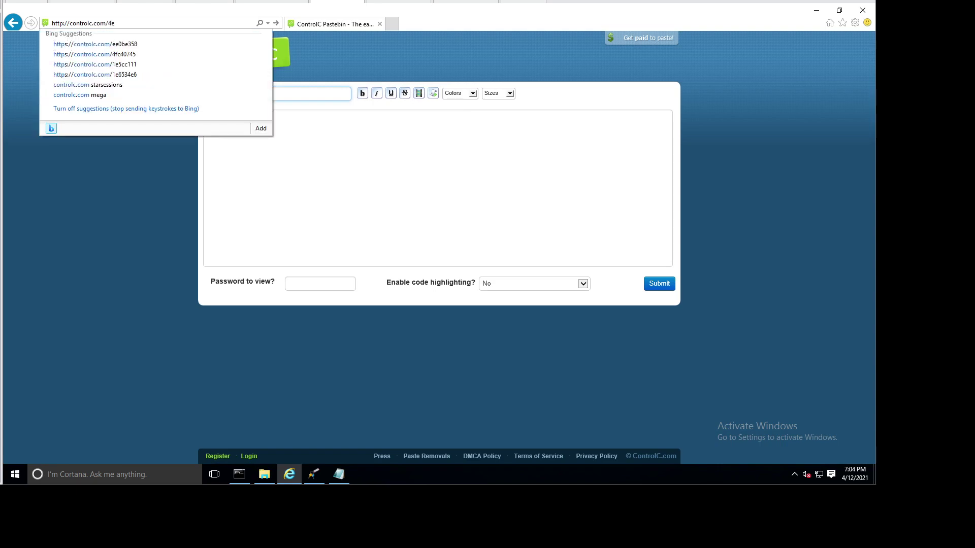
type("5a")
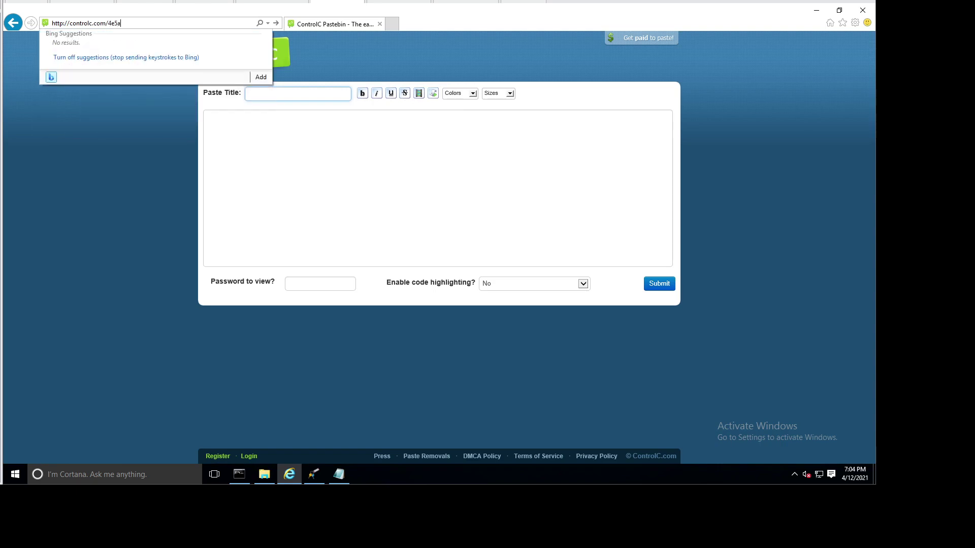
type("90c9")
key("Return")
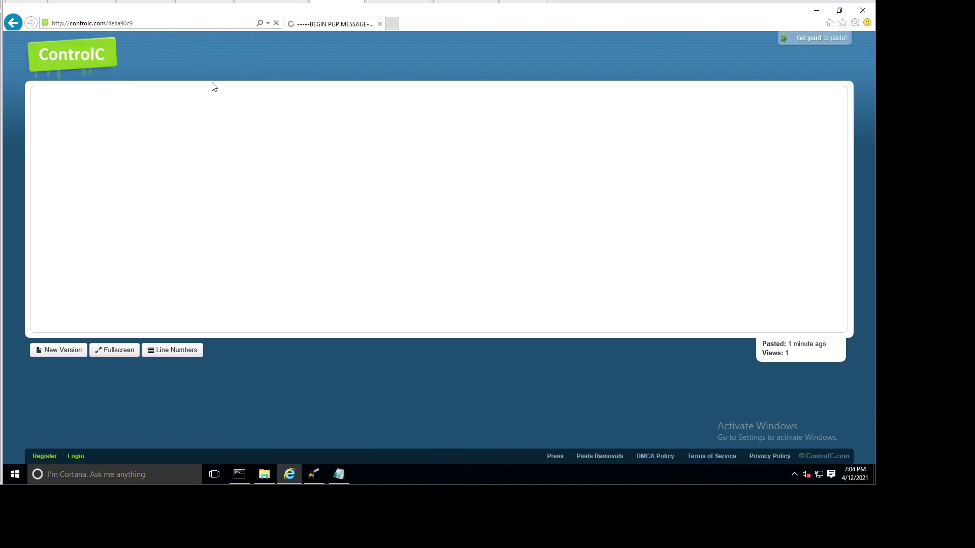
left_click_drag(146, 192, 34, 92)
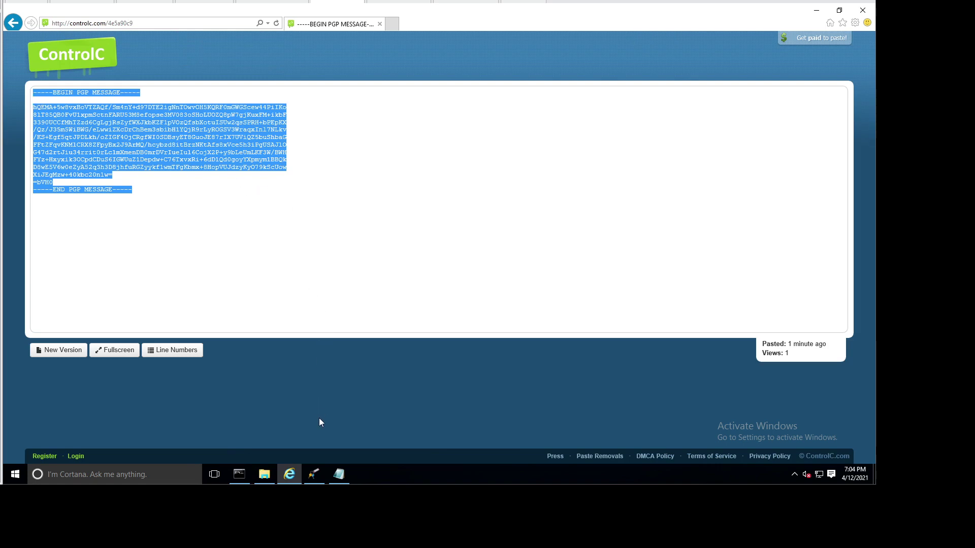
left_click(339, 473)
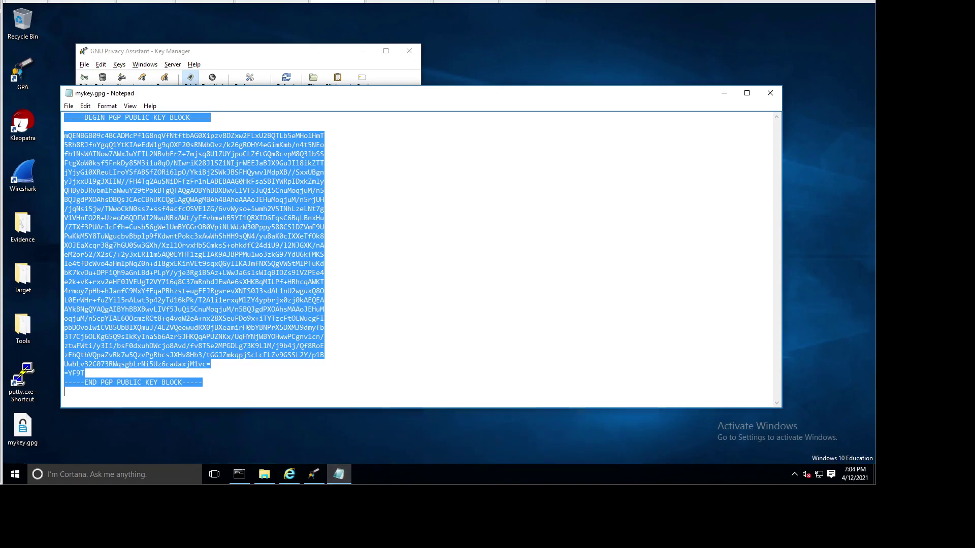
Step: Close the mykey.gpg Notepad window and a stray empty Notepad window
left_click(770, 96)
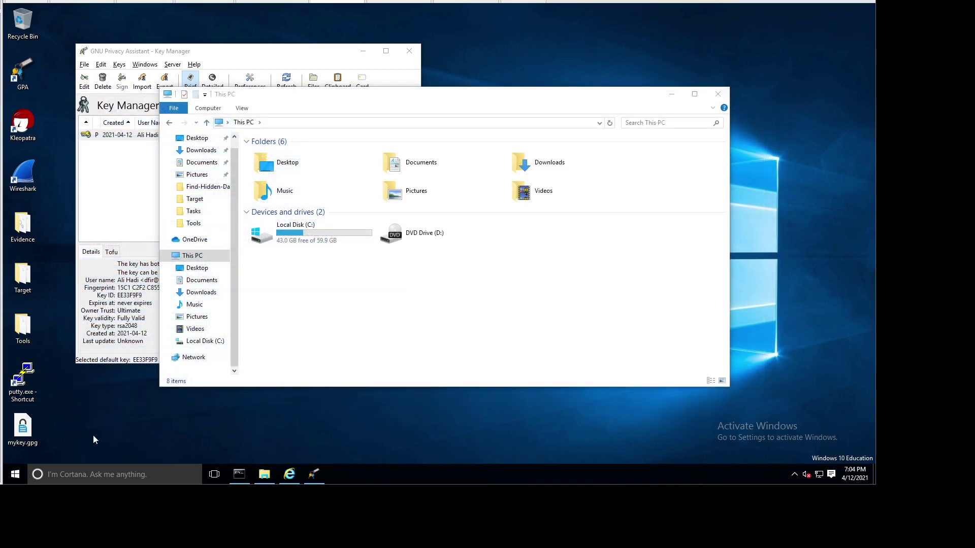
left_click(16, 477)
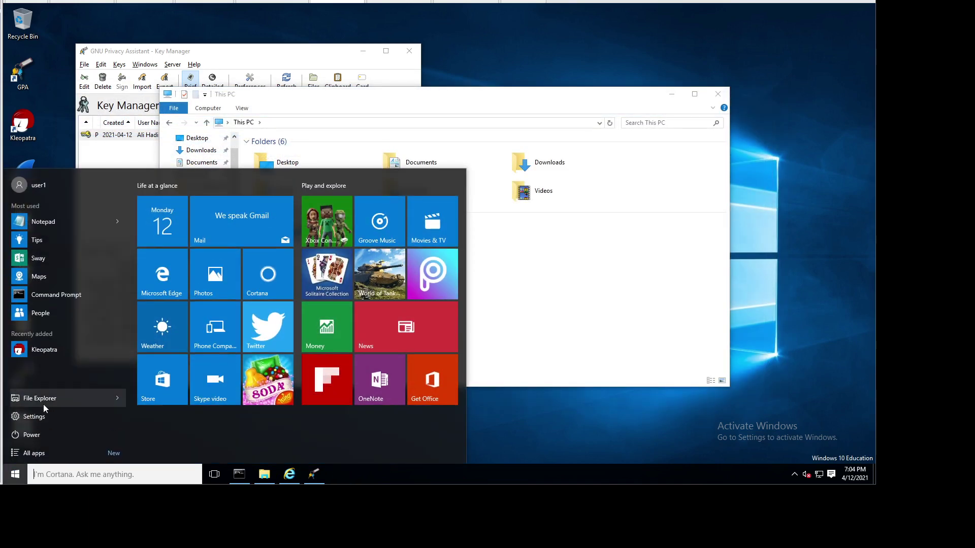
type("notepad")
key("Return")
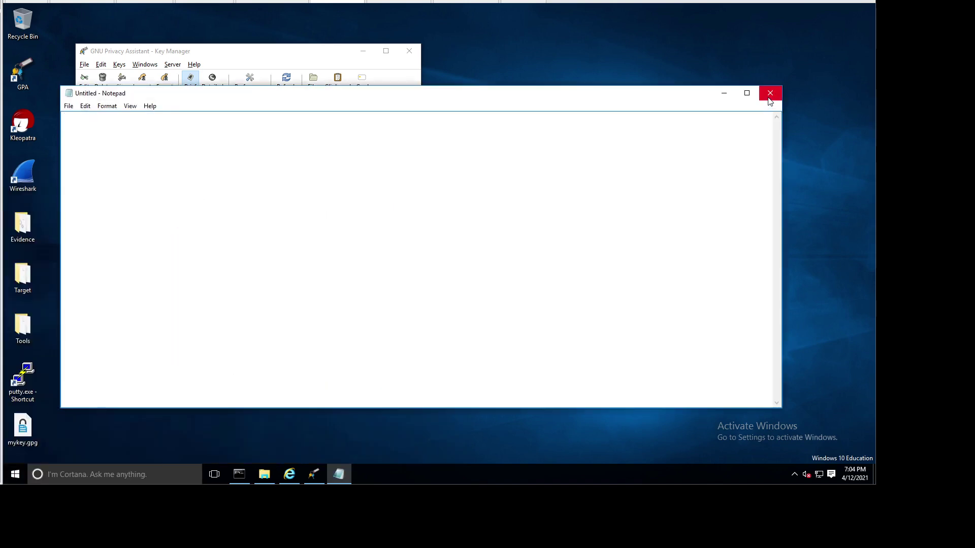
left_click(770, 93)
Step: Open GPA's Clipboard editor and paste the PGP message into it
left_click(319, 81)
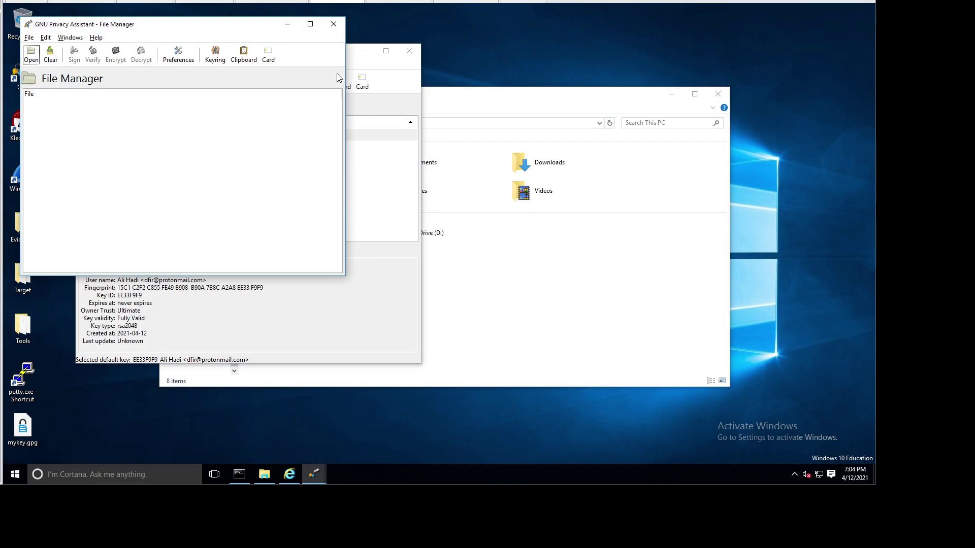
left_click(334, 24)
left_click(327, 81)
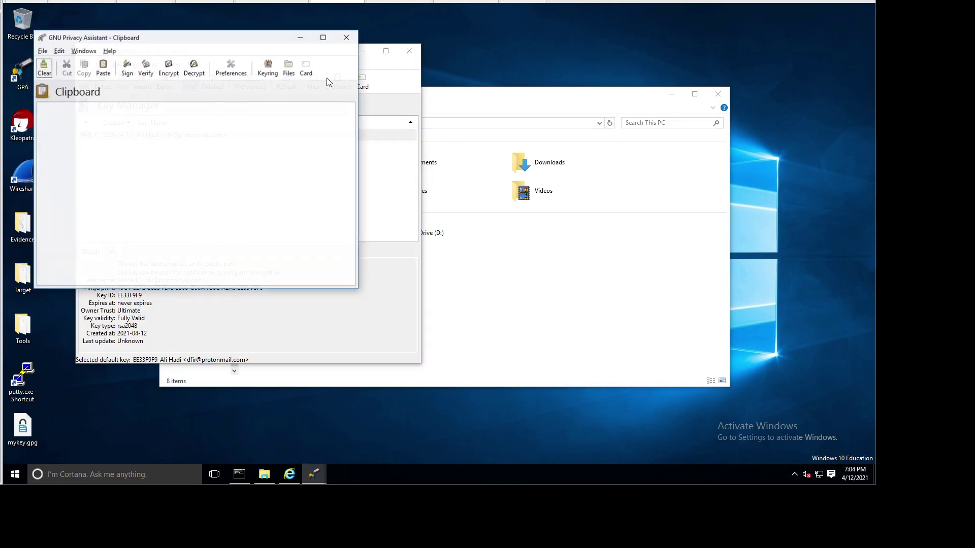
key("ctrl+v")
Step: Decrypt the pasted message in the Clipboard, entering the key passphrase when prompted
left_click_drag(226, 38, 456, 76)
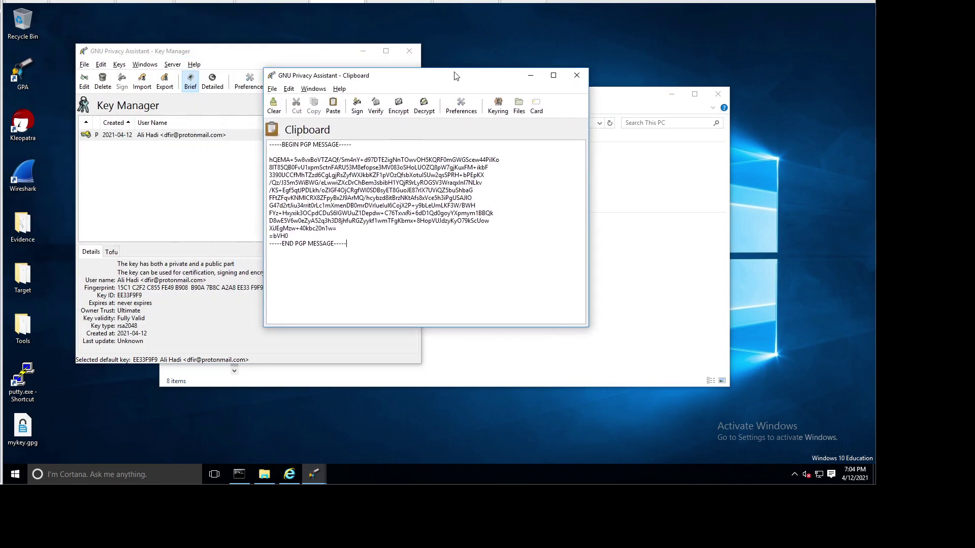
left_click(424, 107)
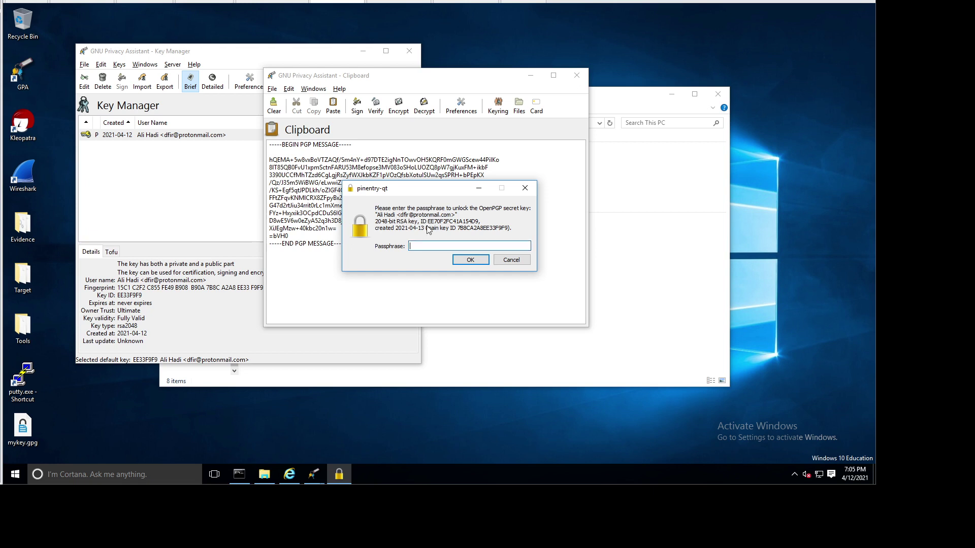
type("••")
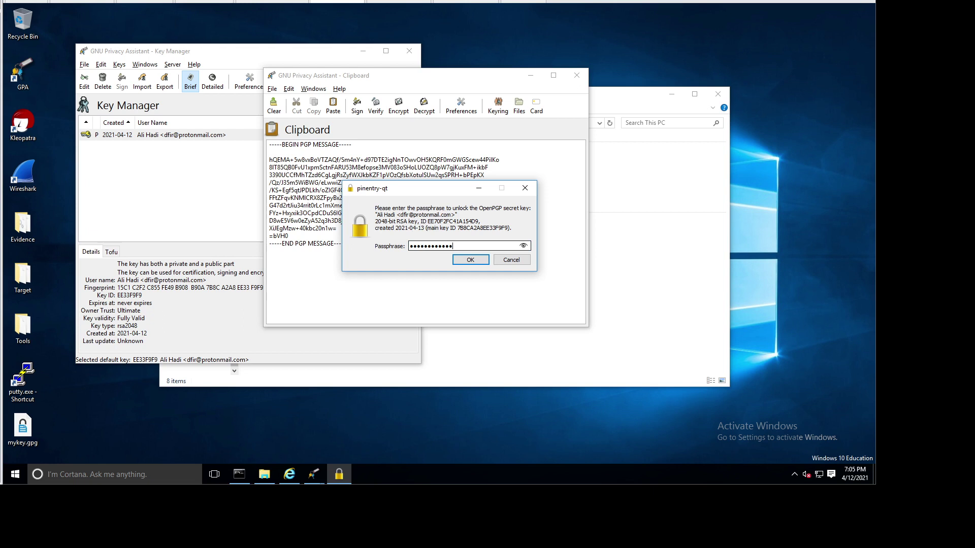
key("Return")
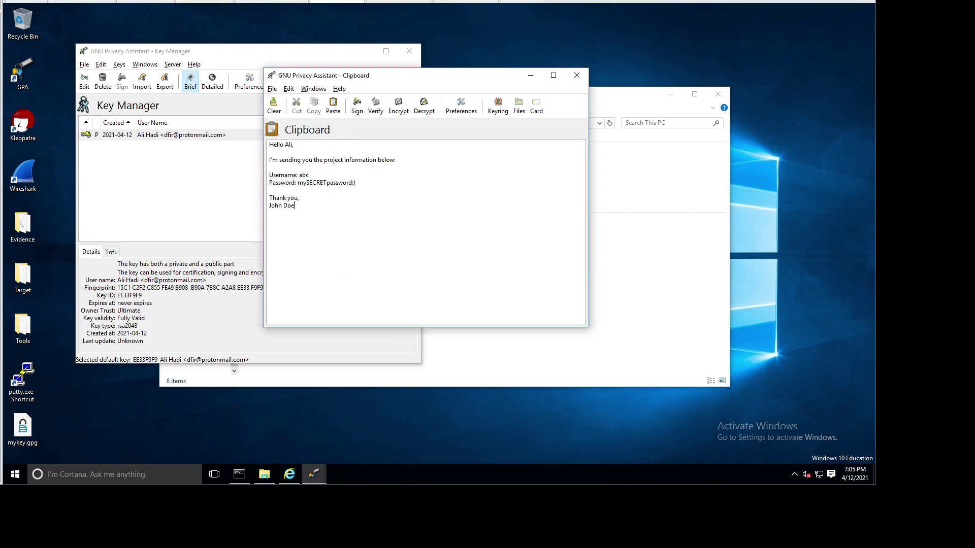
Step: Minimize Firefox and close the second GPA Clipboard window
key("ctrl+a")
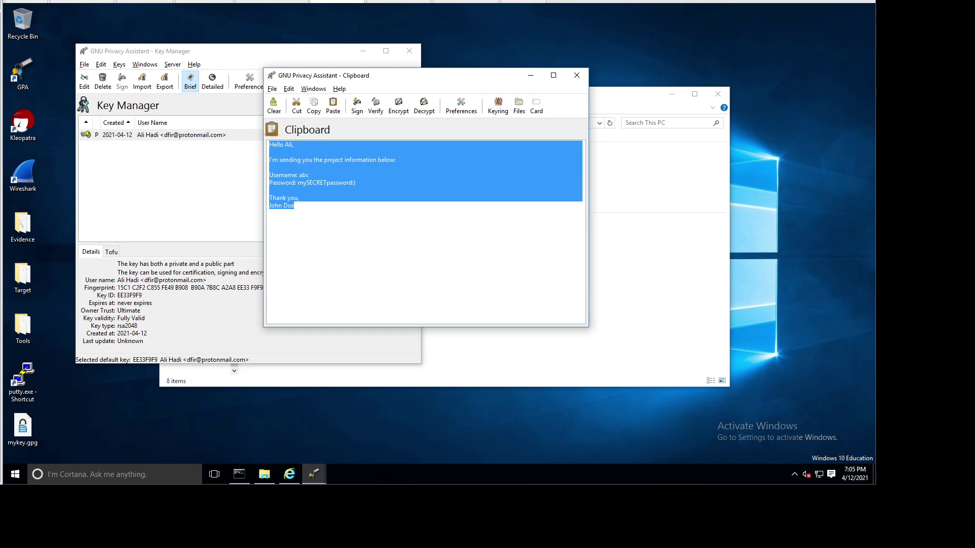
left_click(269, 190)
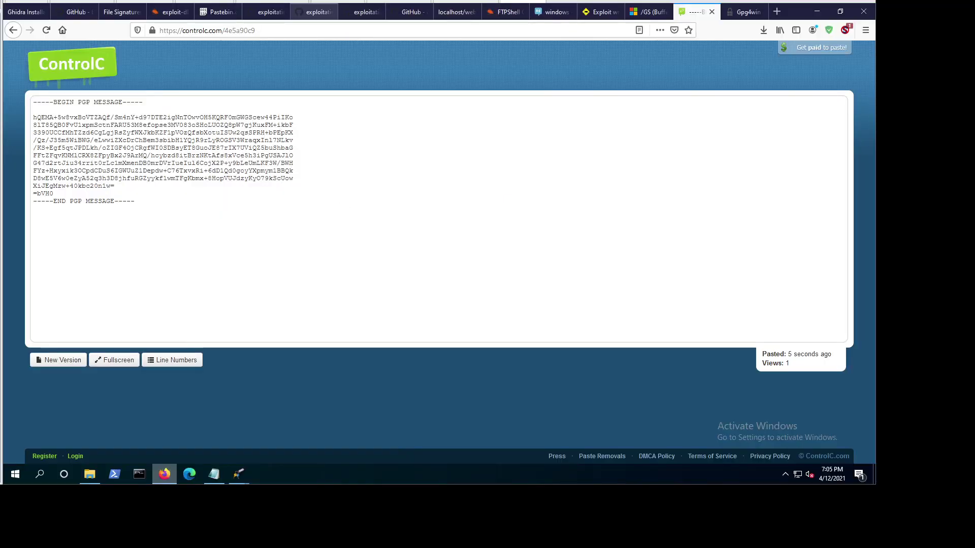
left_click(168, 476)
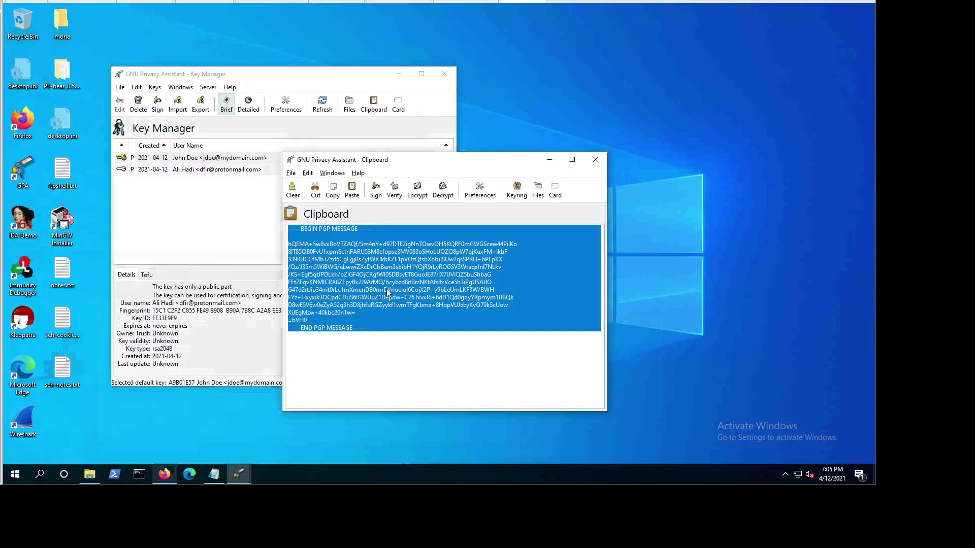
left_click(367, 273)
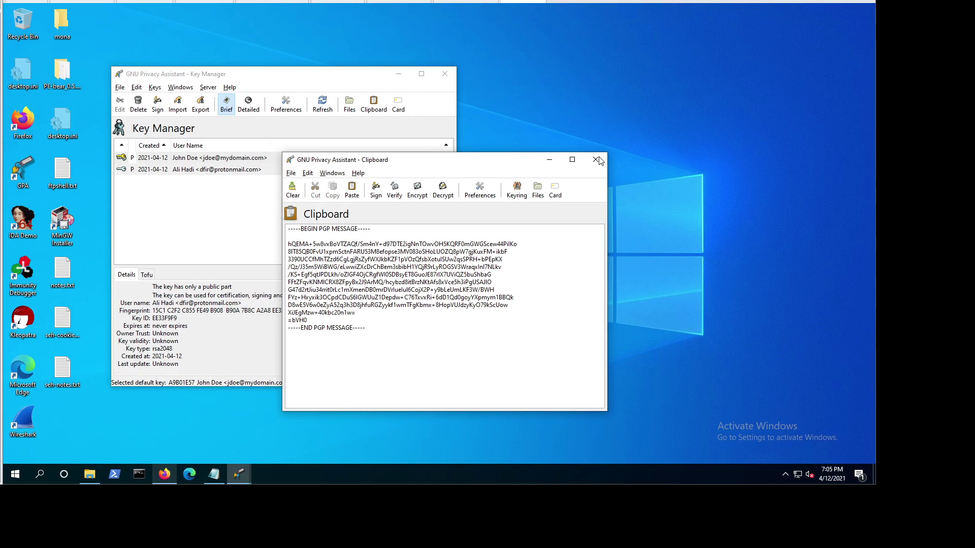
left_click(596, 160)
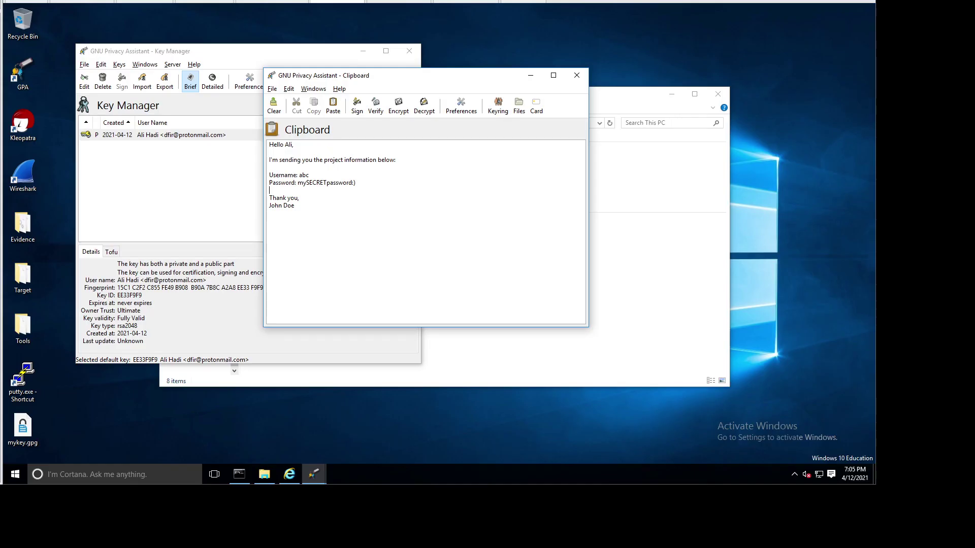
Step: Check the decrypted message, then restore the ControlC page with paste 4e5a90c9
left_click_drag(295, 206, 251, 147)
left_click(304, 229)
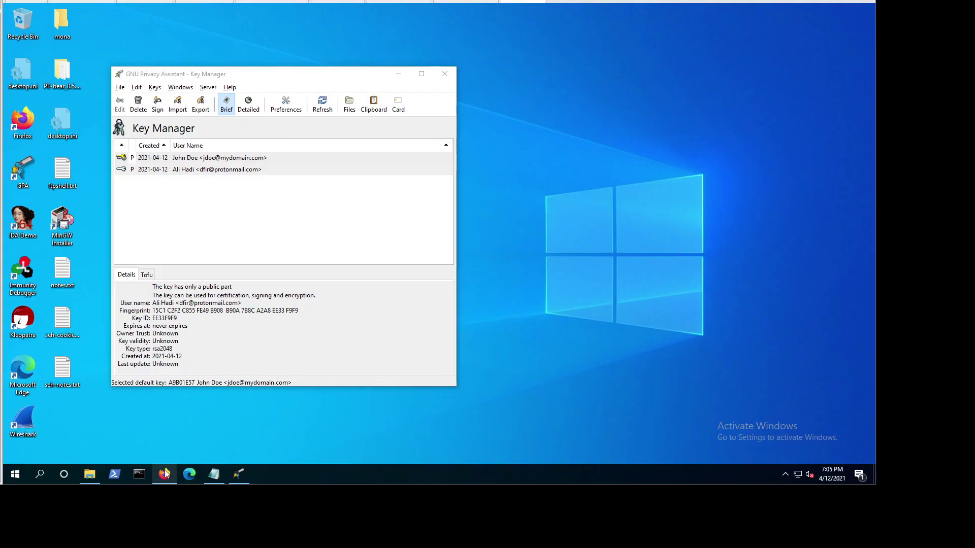
left_click(175, 468)
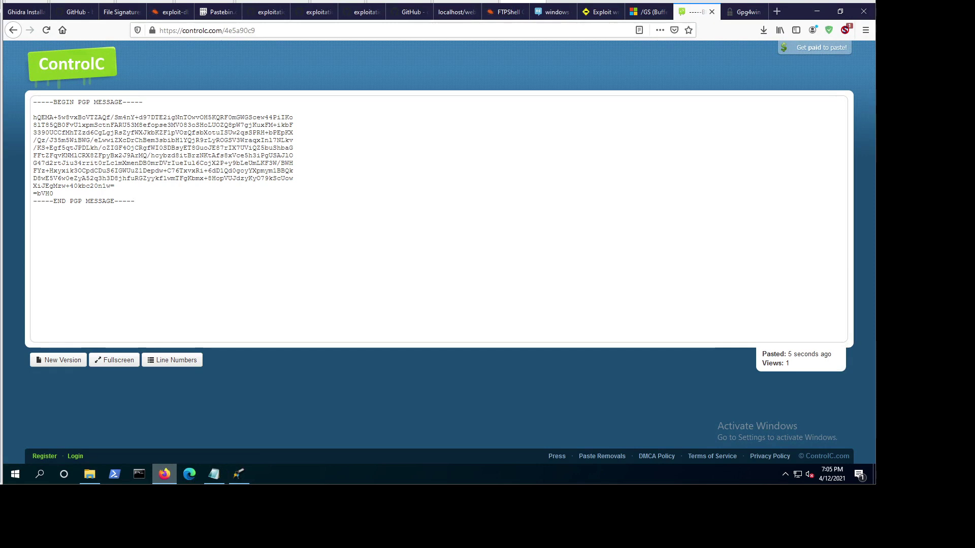
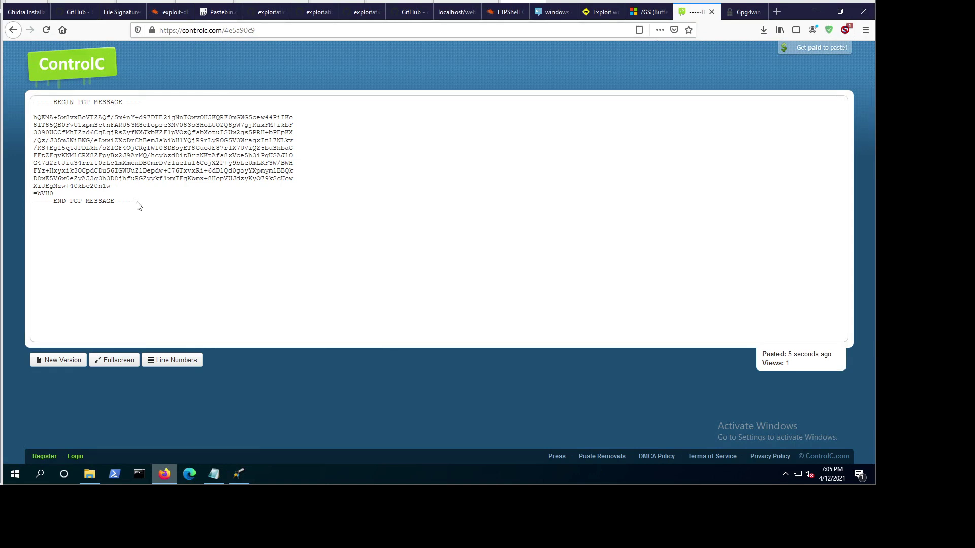
Step: Highlight the pasted PGP message on ControlC, then minimize Firefox to reveal GPA Key Manager
left_click_drag(136, 202, 43, 109)
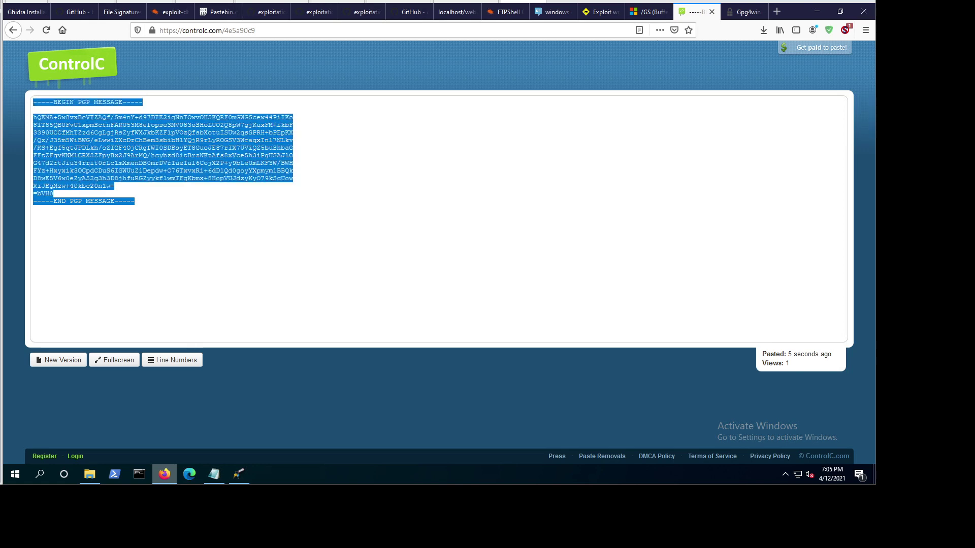
left_click(43, 110)
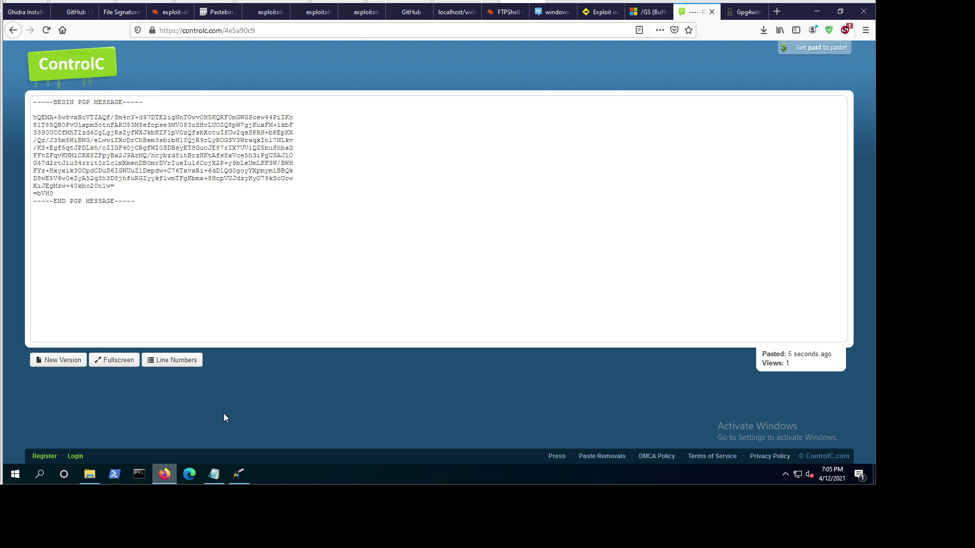
left_click(163, 472)
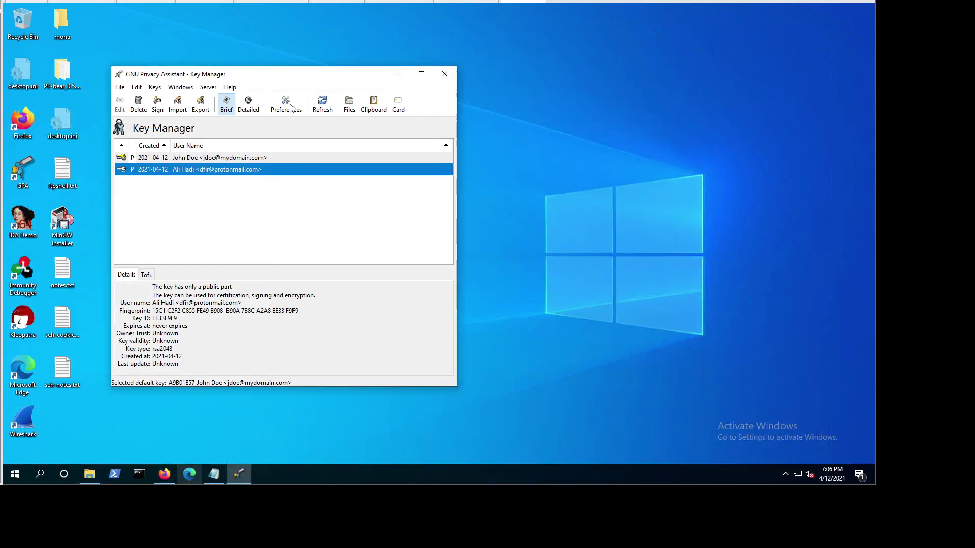